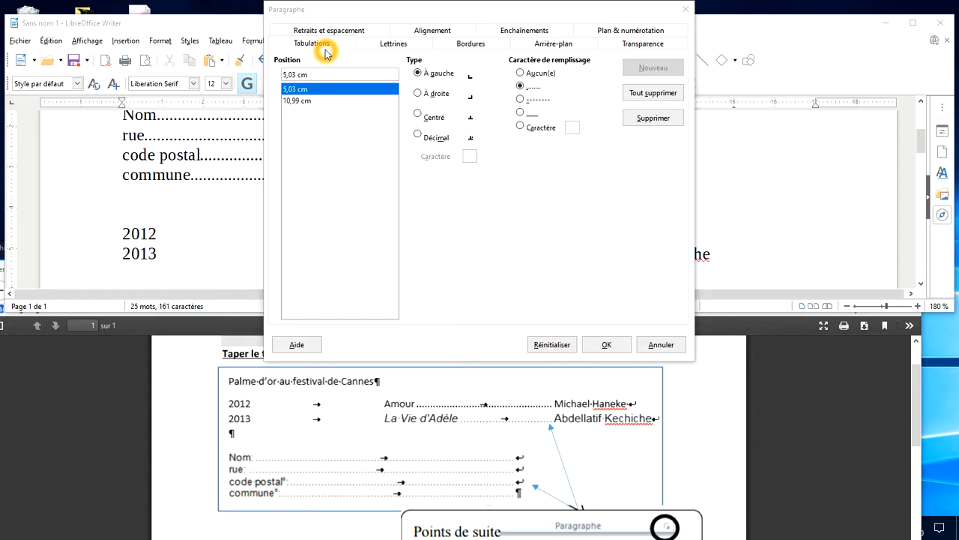
Check the 10.99 cm tab stop's underline fill and apply the tab stop settings to the 2012 and 2013 film lines.
left_click(310, 101)
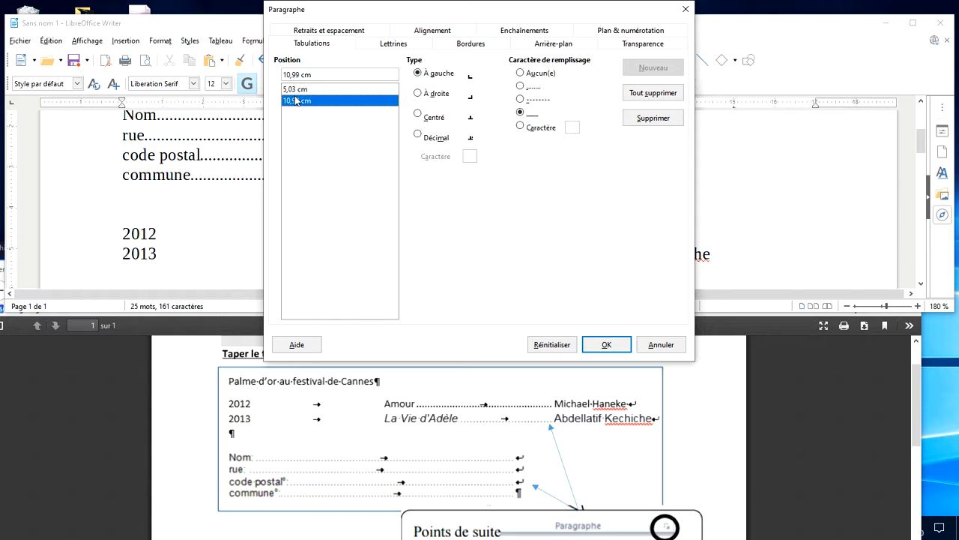
left_click(306, 75)
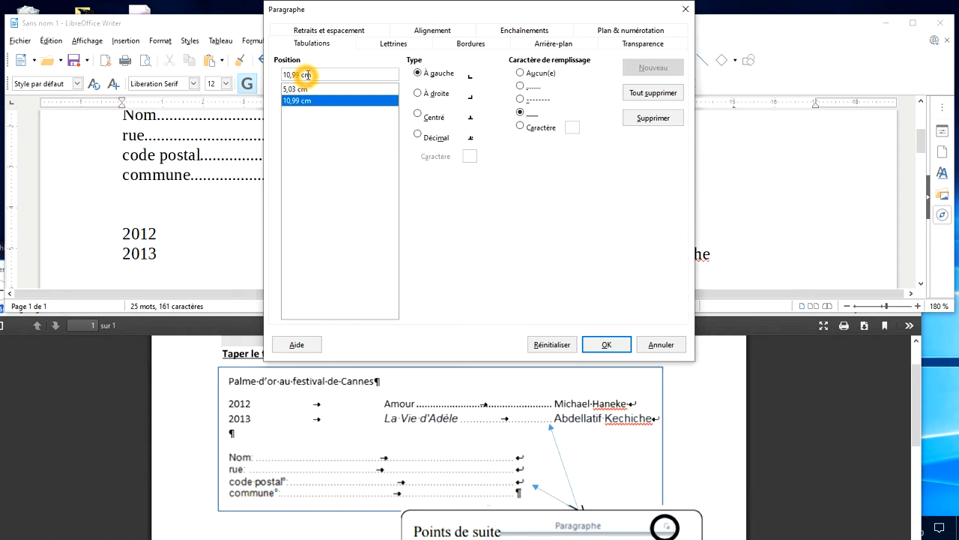
left_click(320, 78)
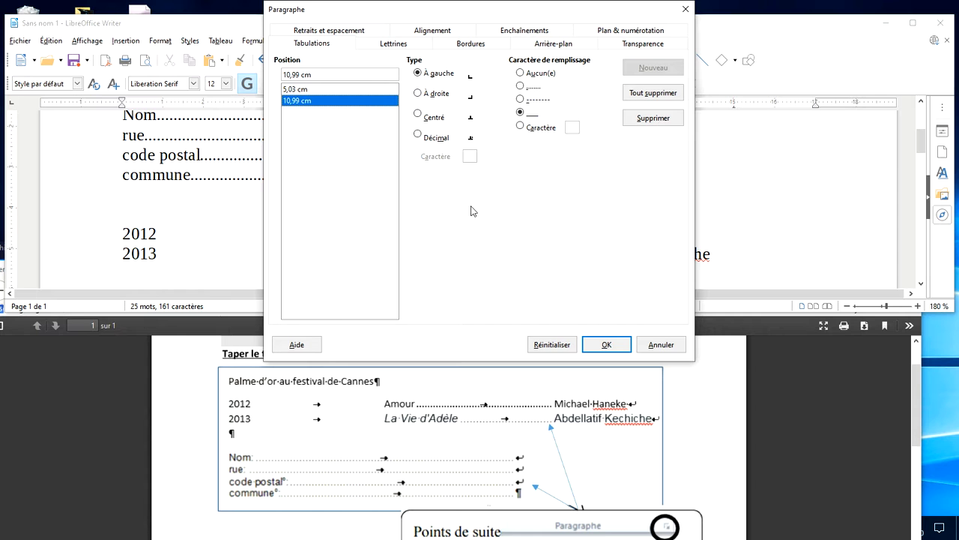
left_click(613, 346)
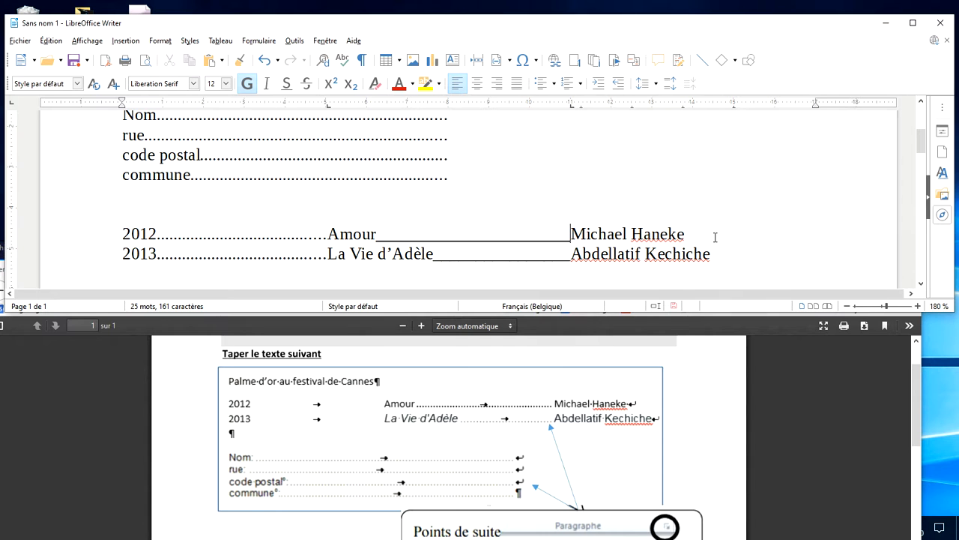
Start a new line below the 2013 film entry, leaving one blank line between.
left_click(288, 237)
left_click(406, 246)
left_click(719, 254)
left_click(718, 256)
key("Return")
key("Return")
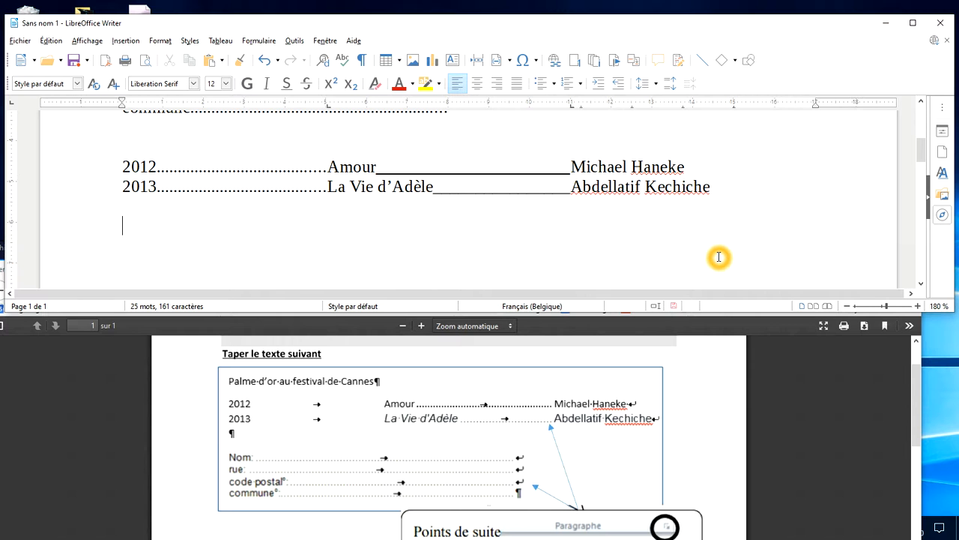
Enter the line "Chapitre 1" followed by a tab and page number 1, following the reference exercise sheet.
scroll(578, 412, "down", 7)
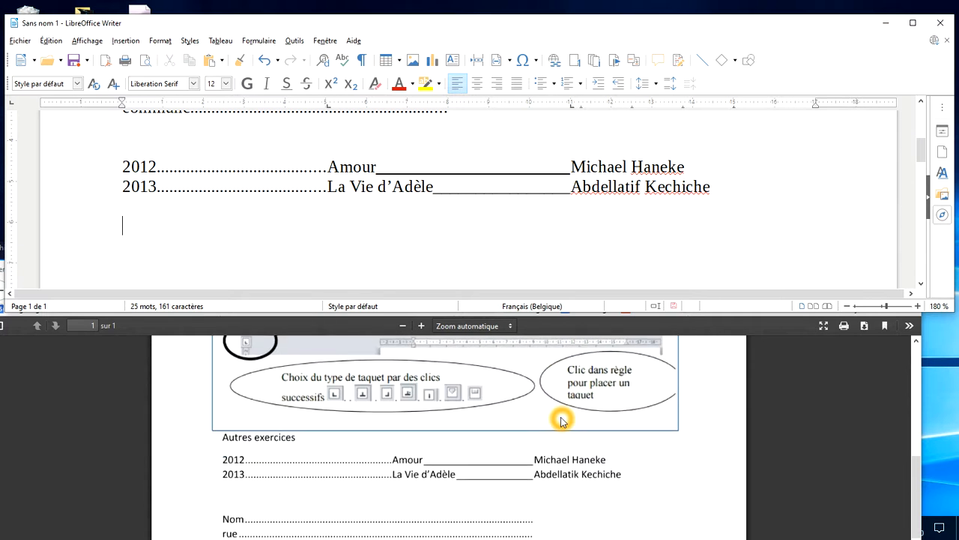
scroll(562, 420, "down", 3)
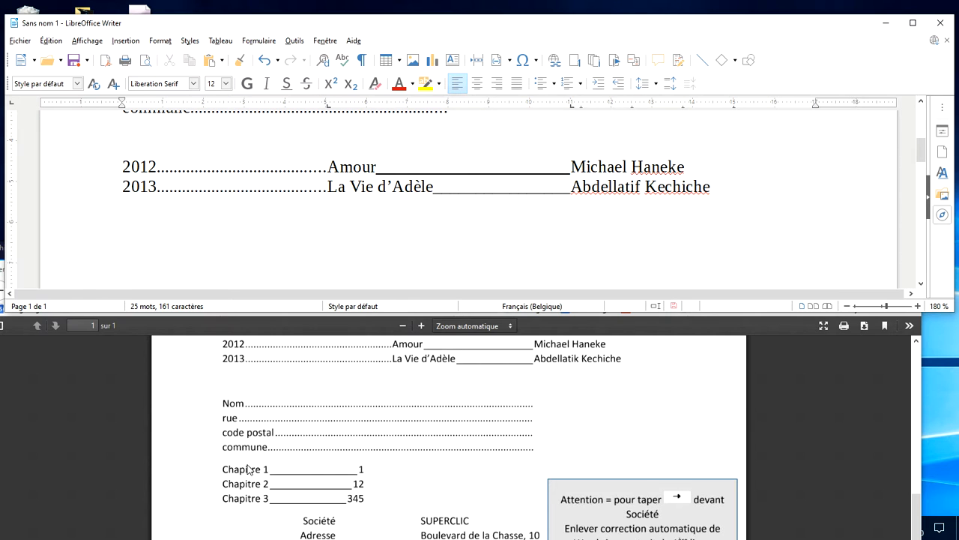
scroll(250, 468, "down", 2)
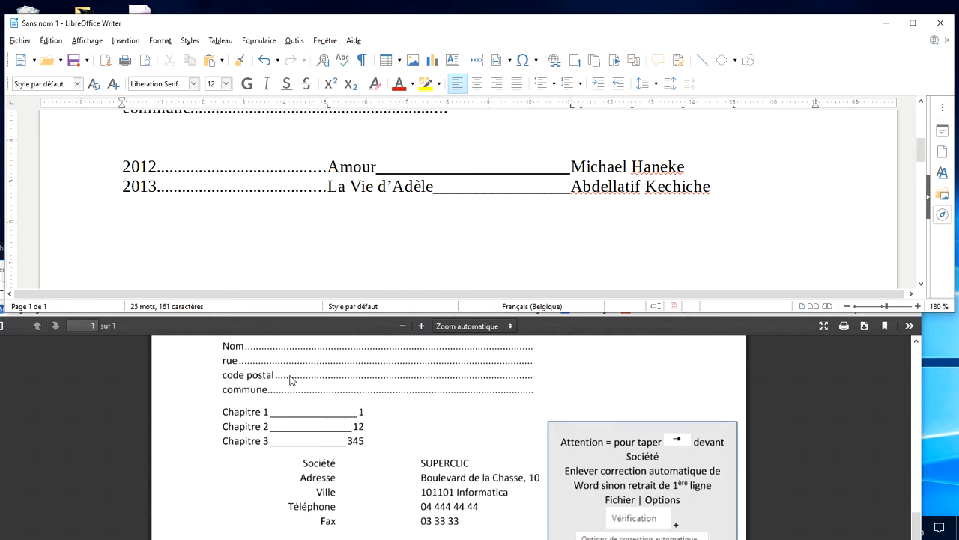
left_click(203, 229)
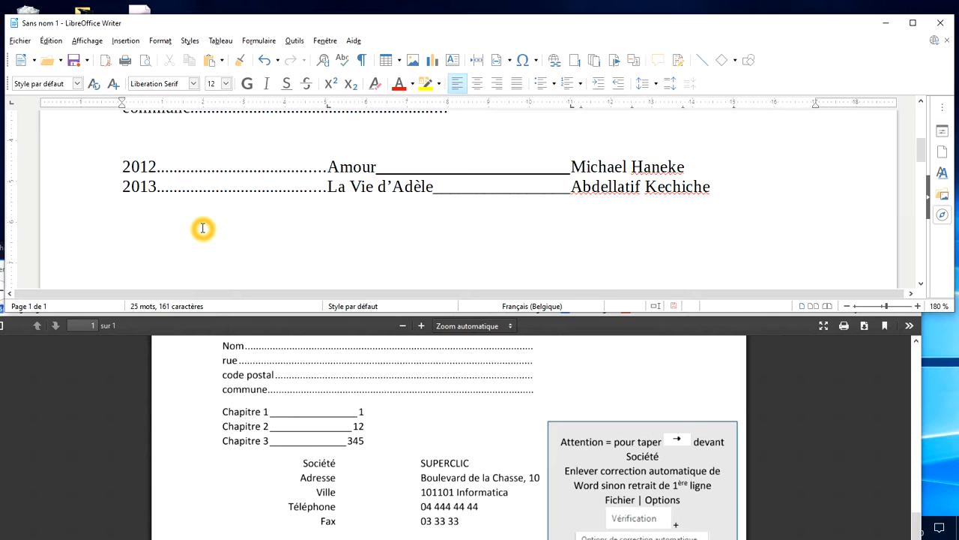
type("Chapitre 1")
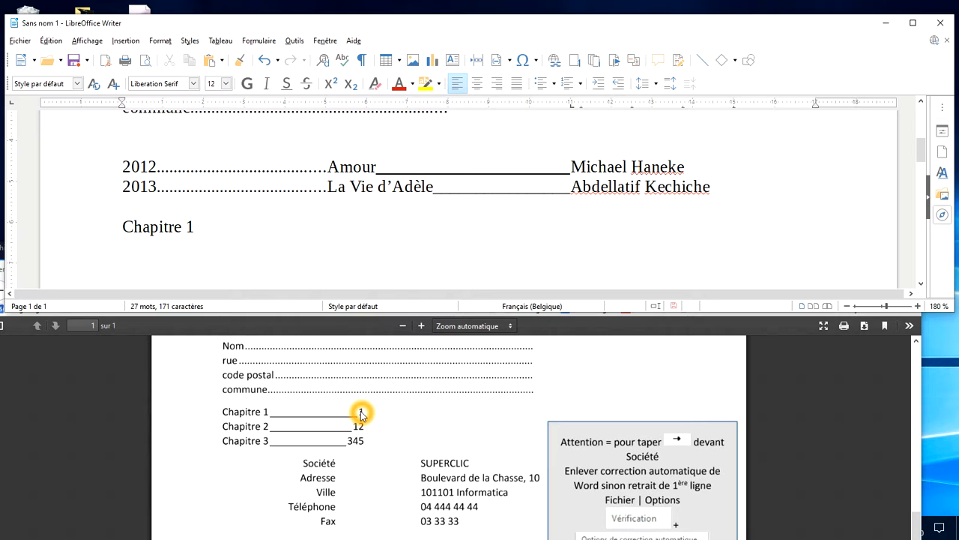
key("ctrl+z")
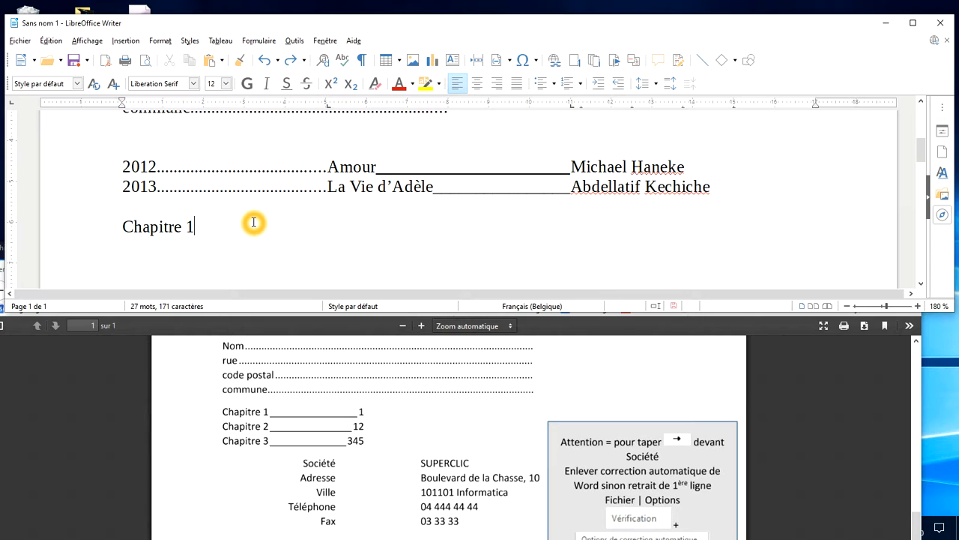
key("Tab")
type("1")
key("Return")
Add the lines "Chapitre 2" and "Chapitre 3" with tabs before their page numbers 12 and 345.
type("Chapitr")
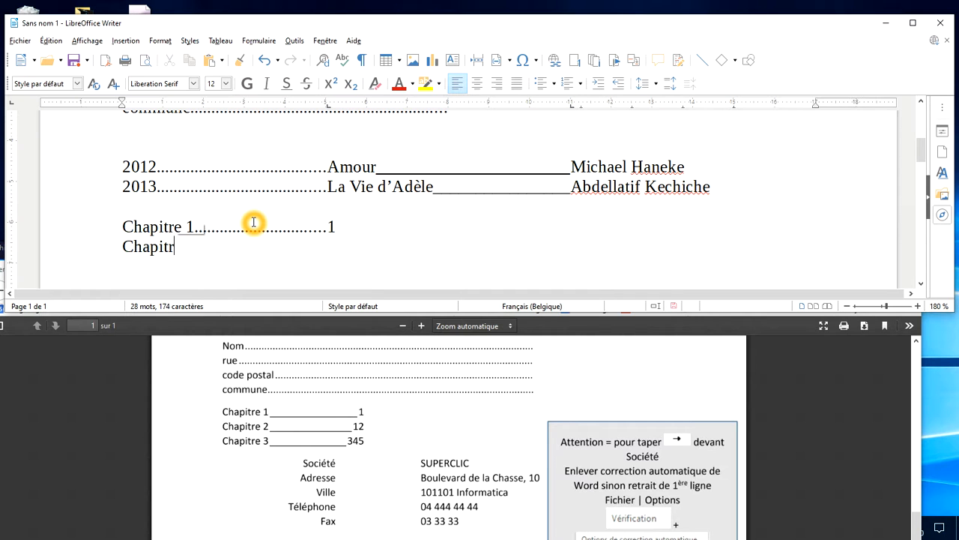
type("e 2\t12")
key("Return")
type("Chapitr")
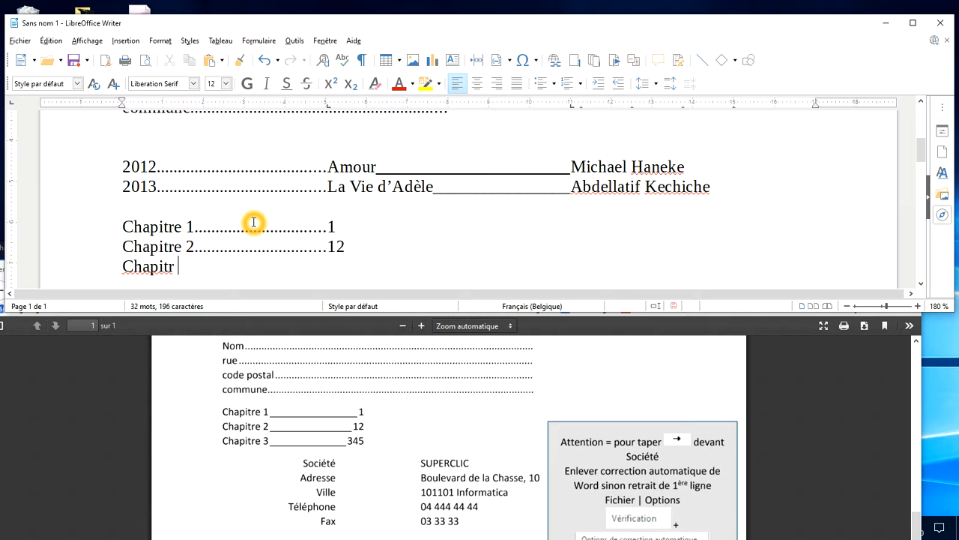
key("BackSpace")
type("e 3")
key("Tab")
type("35")
key("BackSpace")
type("45")
Remove the left tab stop at about 5 cm from the three chapter lines.
left_click(330, 110)
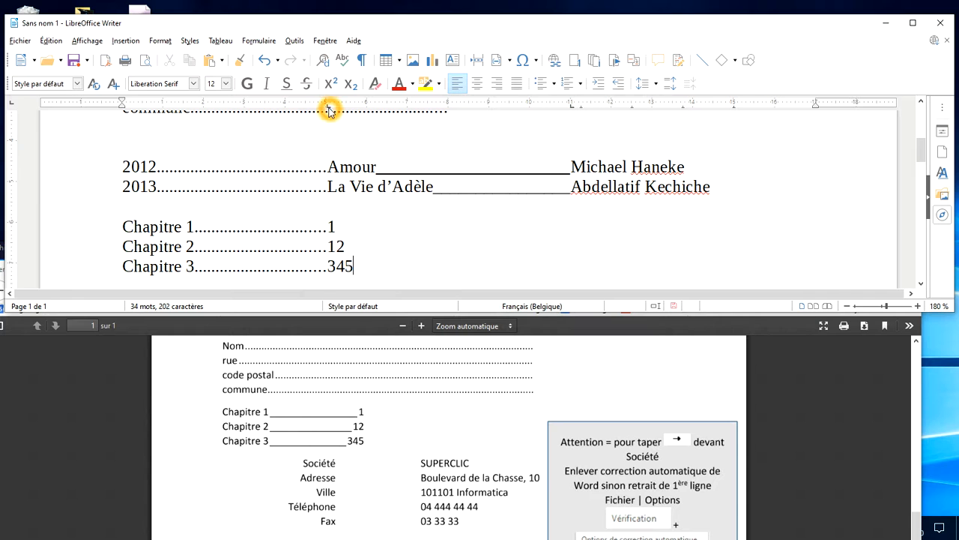
left_click(329, 110)
left_click(330, 110)
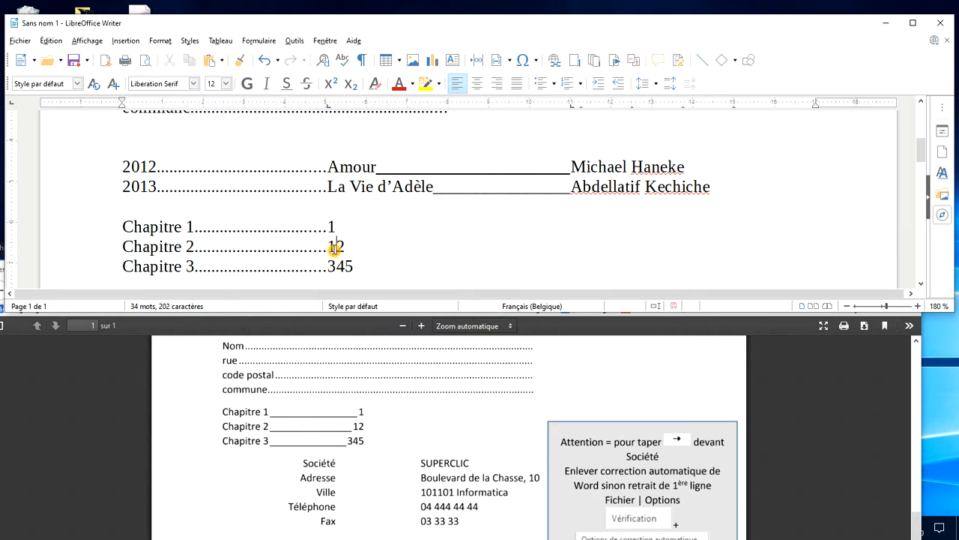
left_click(330, 110)
left_click(330, 111)
left_click(329, 108)
left_click(332, 226)
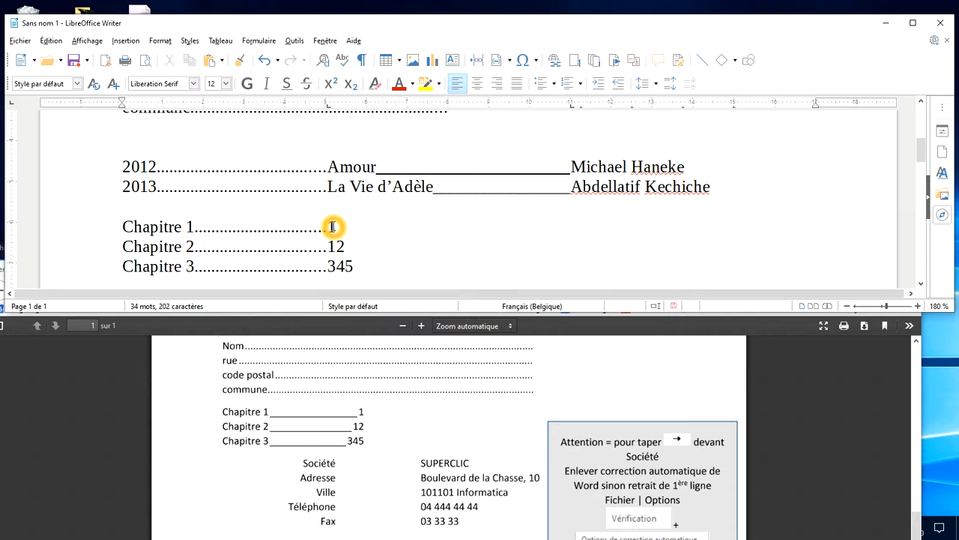
left_click(331, 249)
left_click(331, 264)
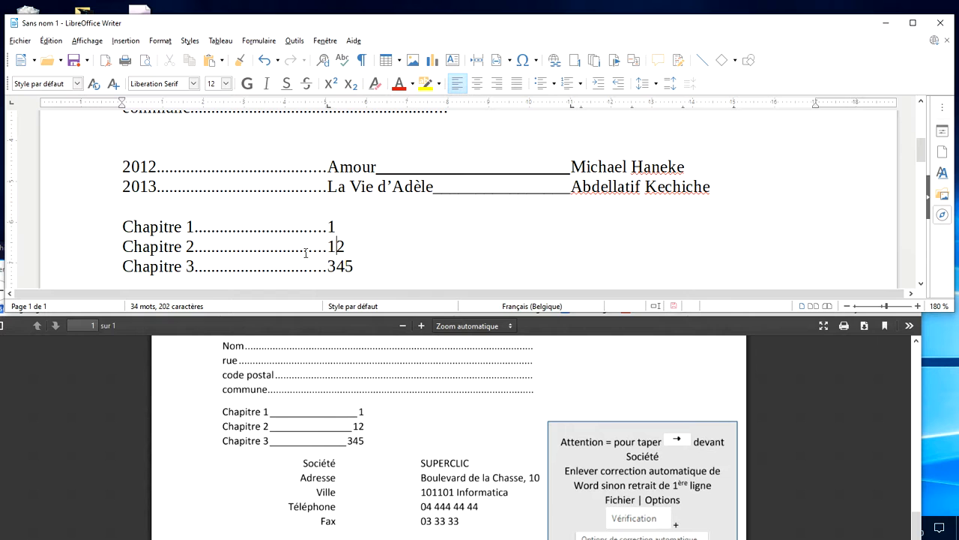
left_click(329, 112)
left_click(374, 218)
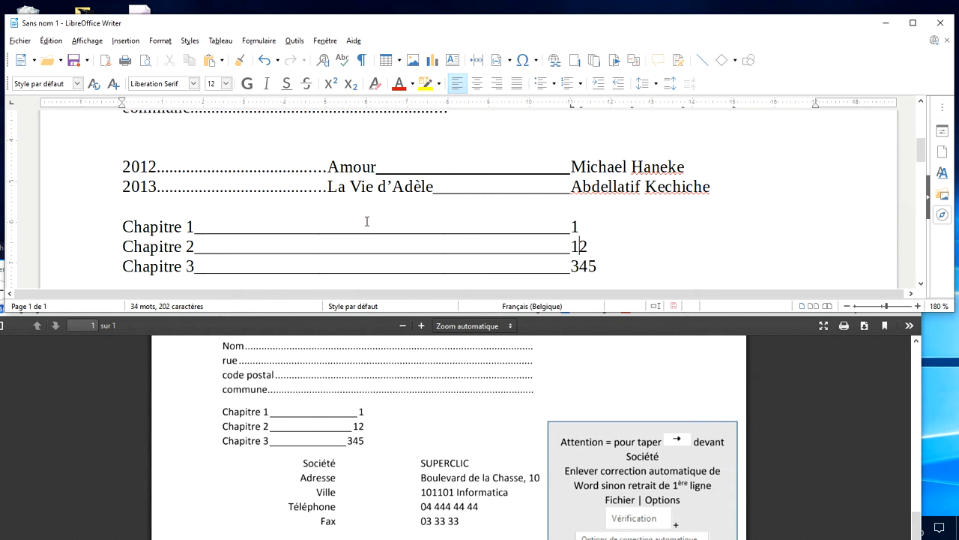
Choose the right-aligned tab type and place a tab stop at about 4.9 cm for the chapter lines.
left_click(41, 78)
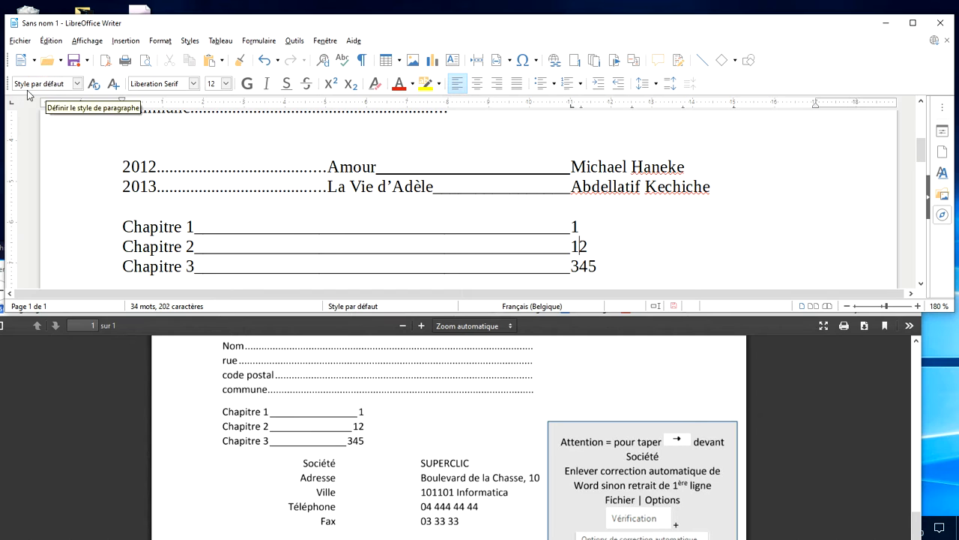
left_click(11, 113)
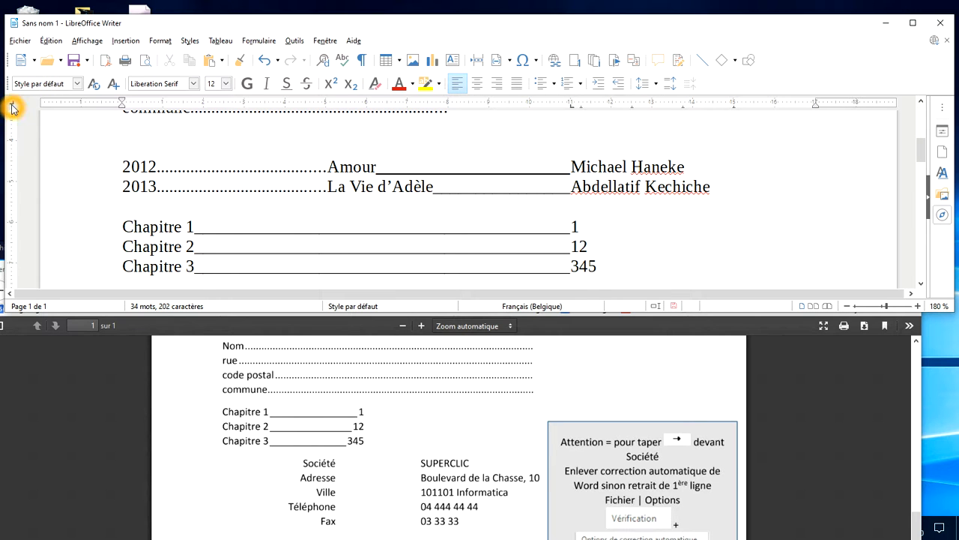
left_click(11, 106)
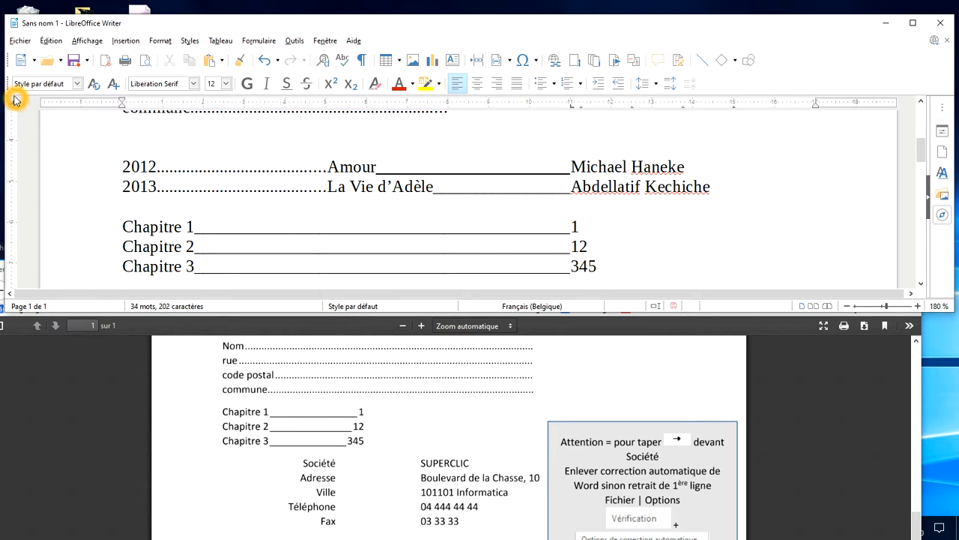
left_click(11, 107)
left_click(11, 107)
left_click(12, 107)
left_click(11, 107)
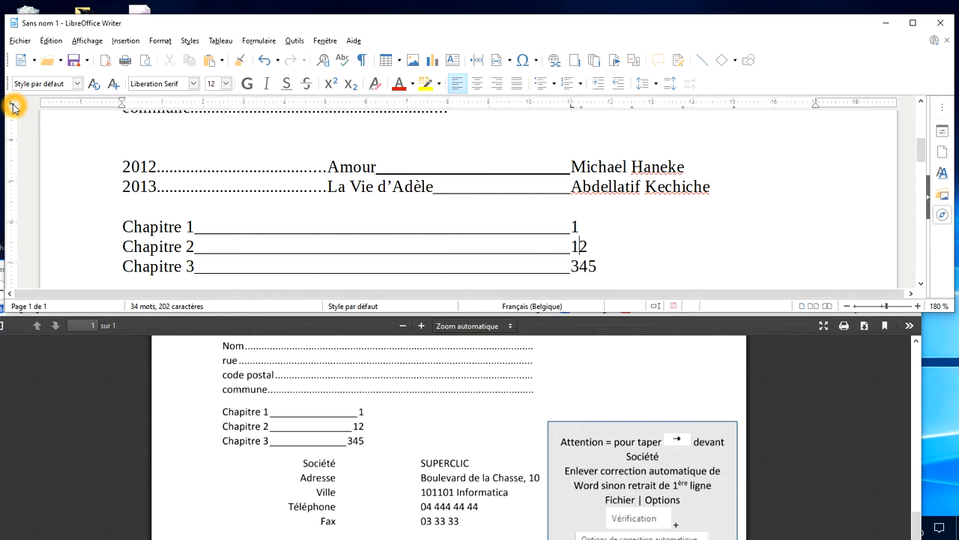
left_click(12, 106)
left_click(12, 107)
left_click(12, 106)
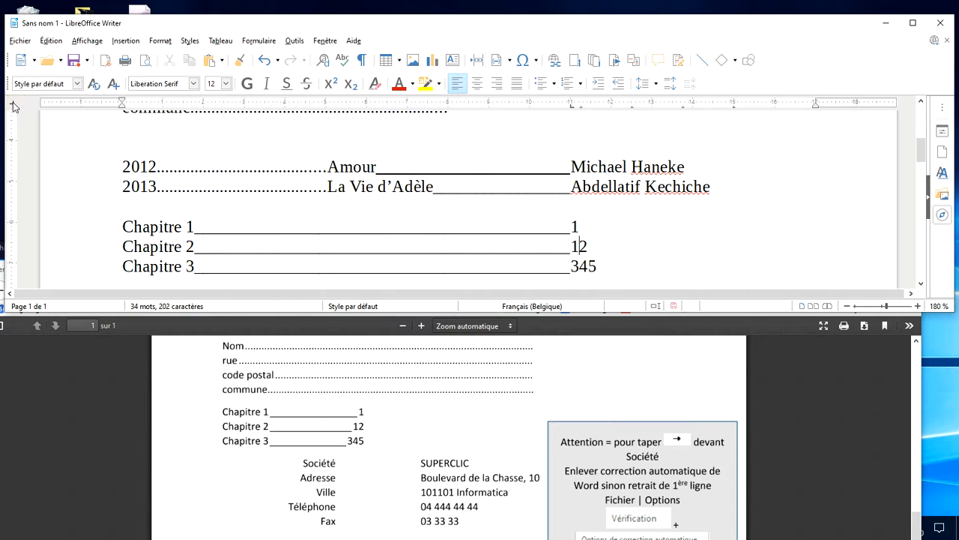
left_click(12, 106)
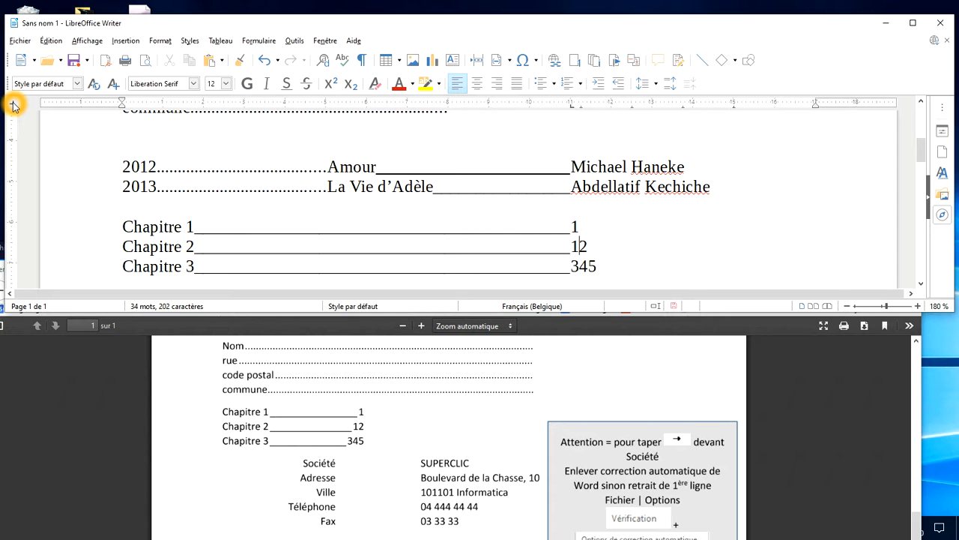
left_click(323, 105)
left_click(322, 107)
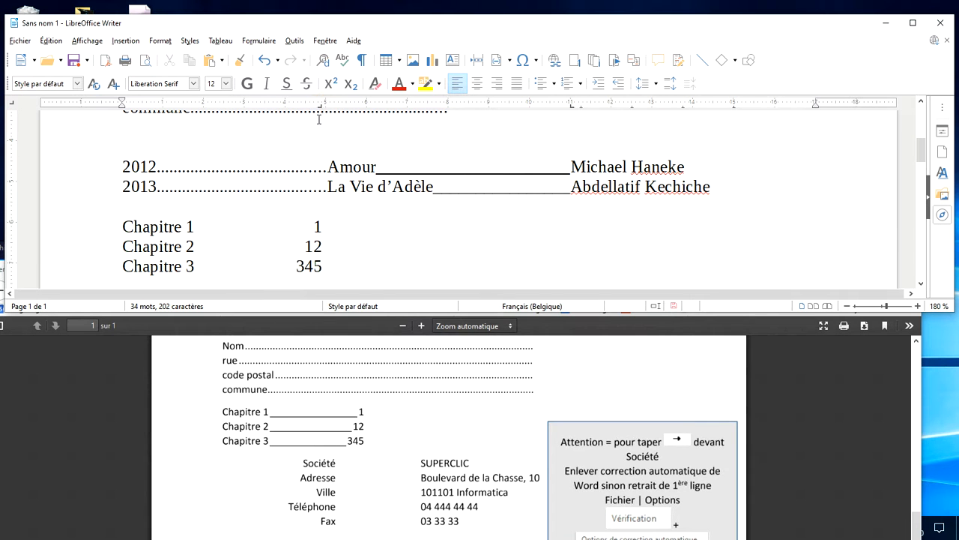
Move the chapter lines' right-aligned tab stop to 5 cm on the ruler.
left_click(314, 236)
left_click(317, 201)
left_click(321, 109)
left_click(321, 108)
left_click_drag(321, 109, 326, 109)
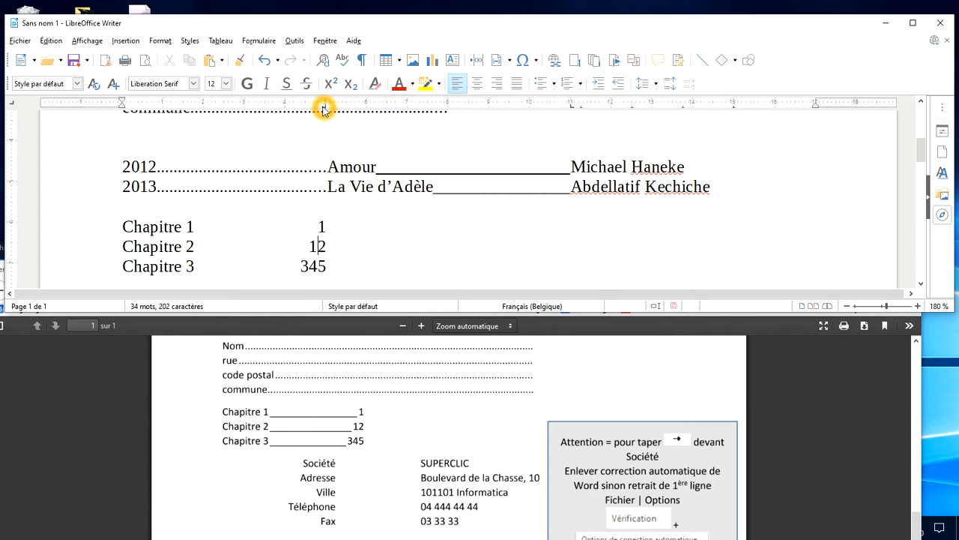
left_click(317, 263)
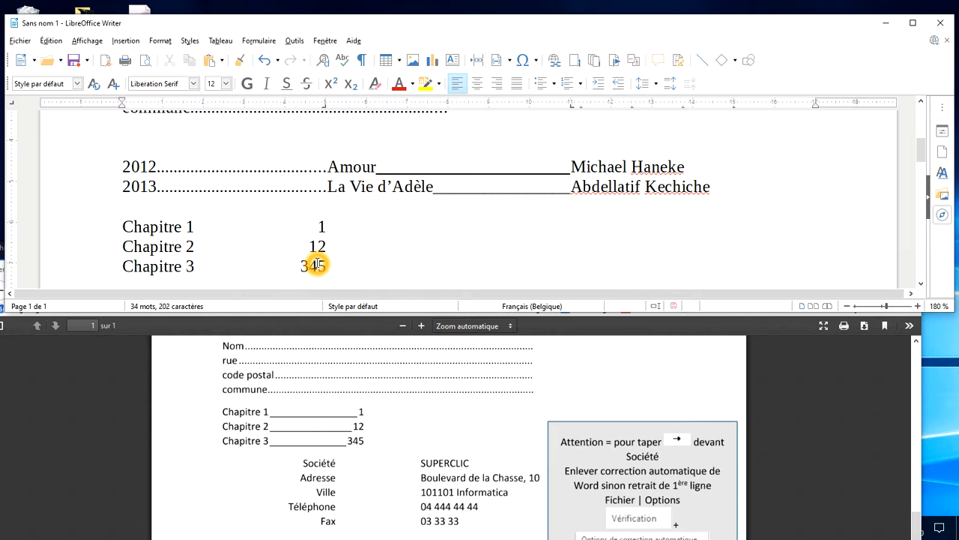
left_click(328, 257)
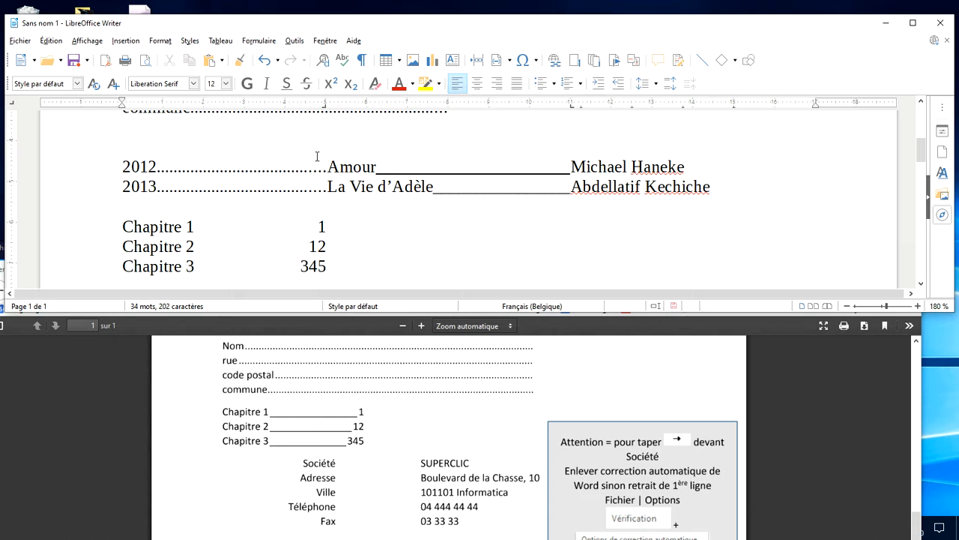
Set the fill character of the 5.00 cm right tab stop to an underline and apply it.
double_click(324, 108)
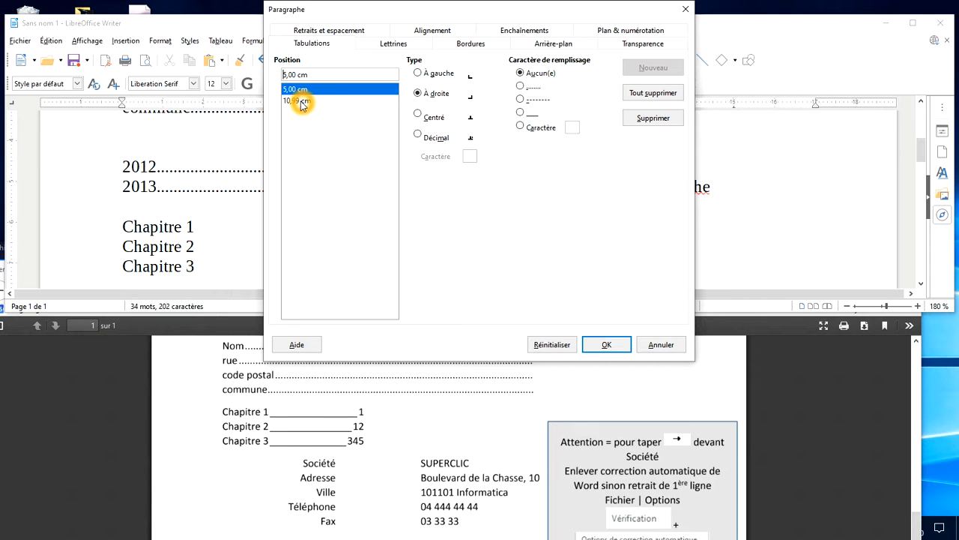
left_click(520, 113)
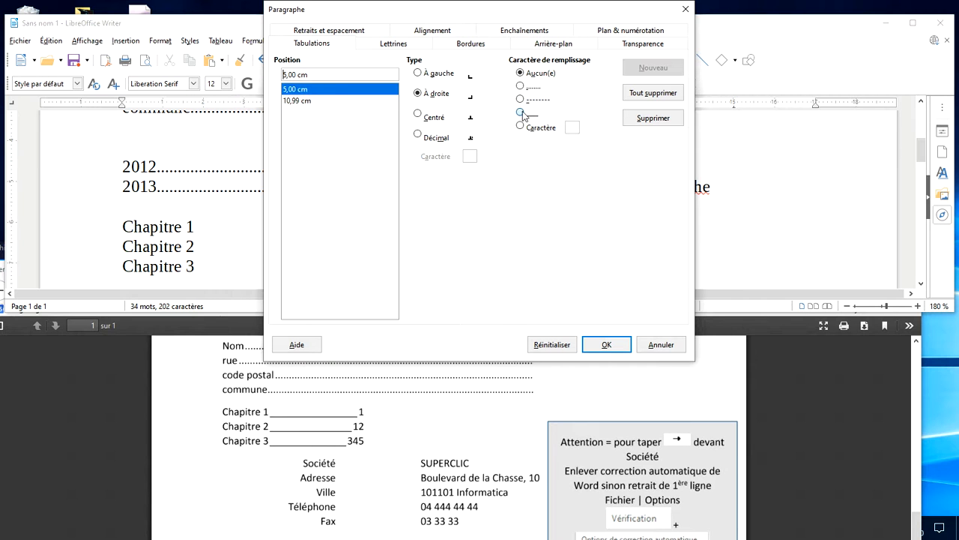
left_click(606, 346)
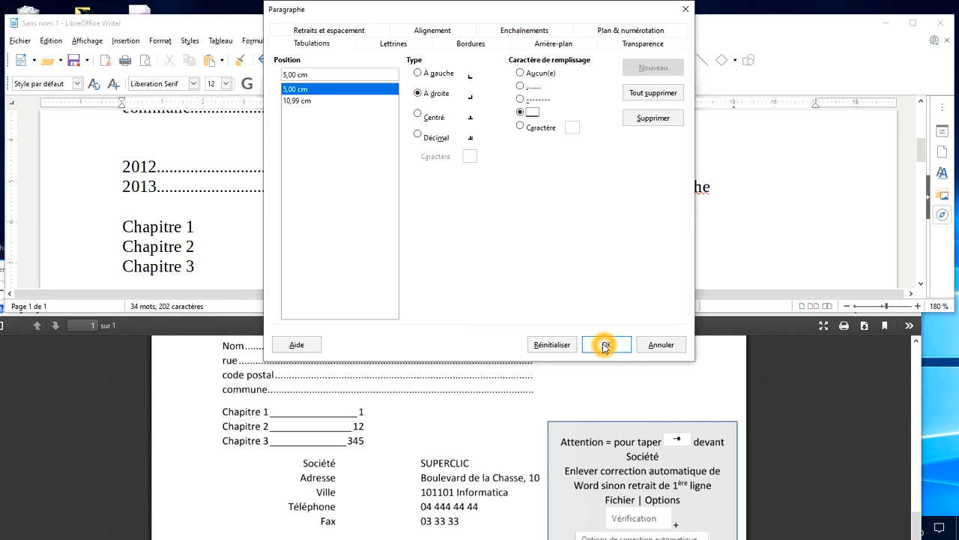
left_click(317, 217)
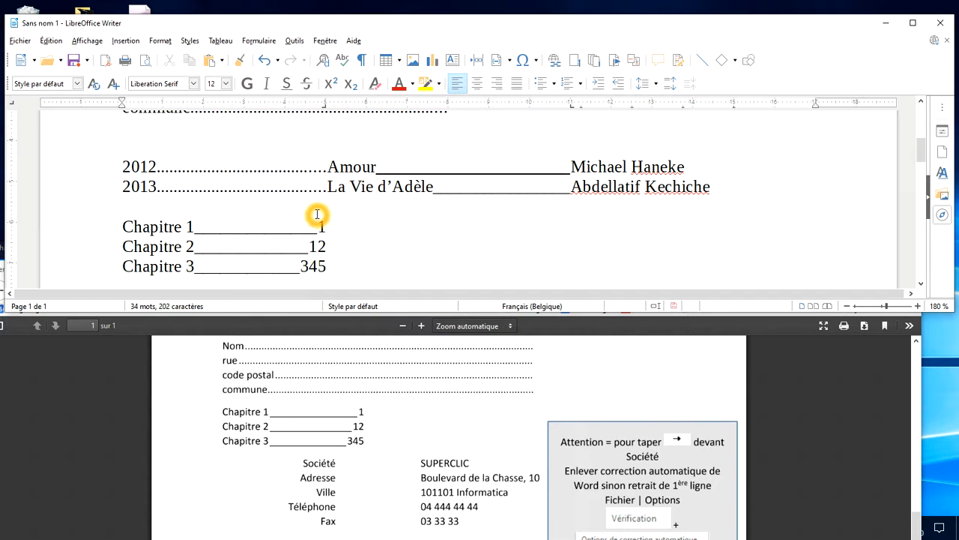
Remove the unused 10.99 cm tab stop from the chapter lines.
left_click(574, 110)
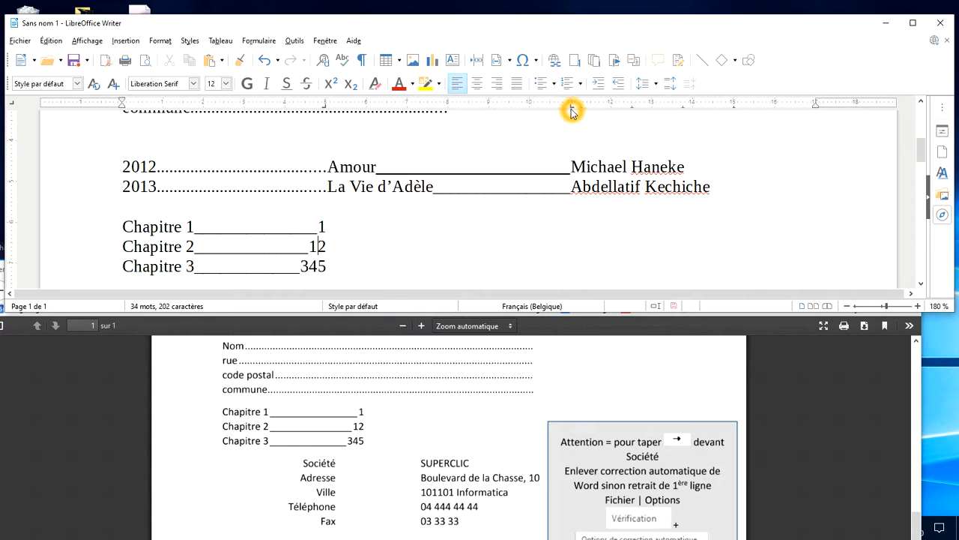
left_click(571, 110)
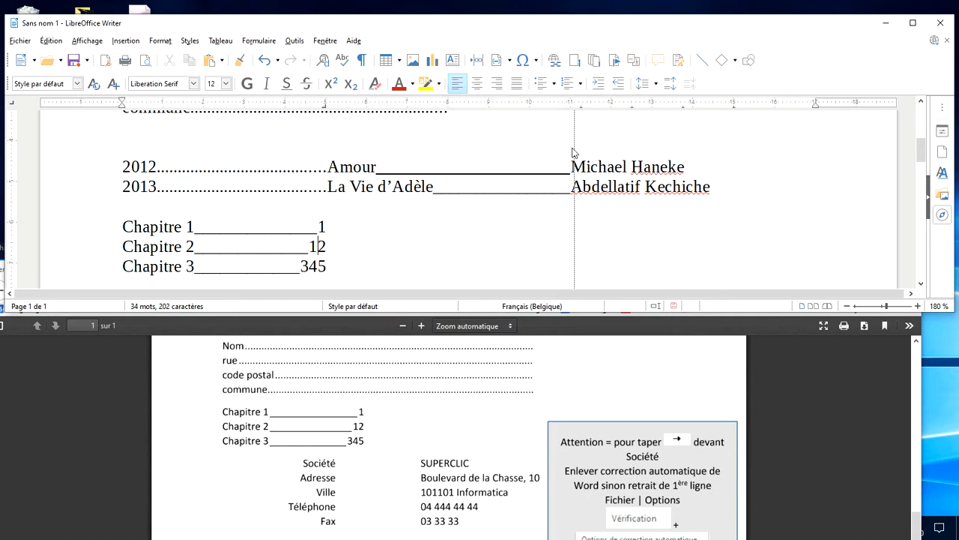
left_click(557, 188)
left_click(522, 174)
left_click(454, 232)
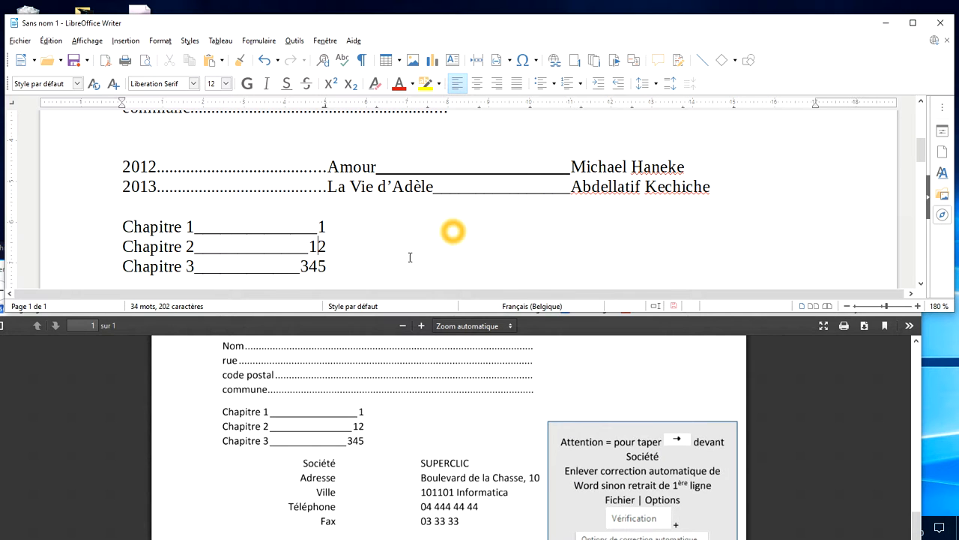
Start a new paragraph two lines below the Chapitre 3 line and remove its inherited 5 cm tab stop.
left_click(368, 266)
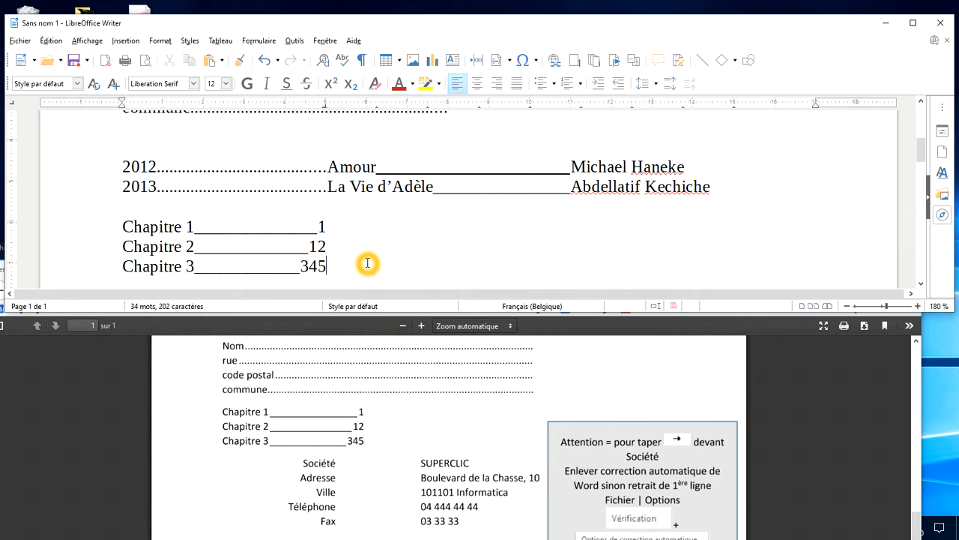
key("Return")
key("Return")
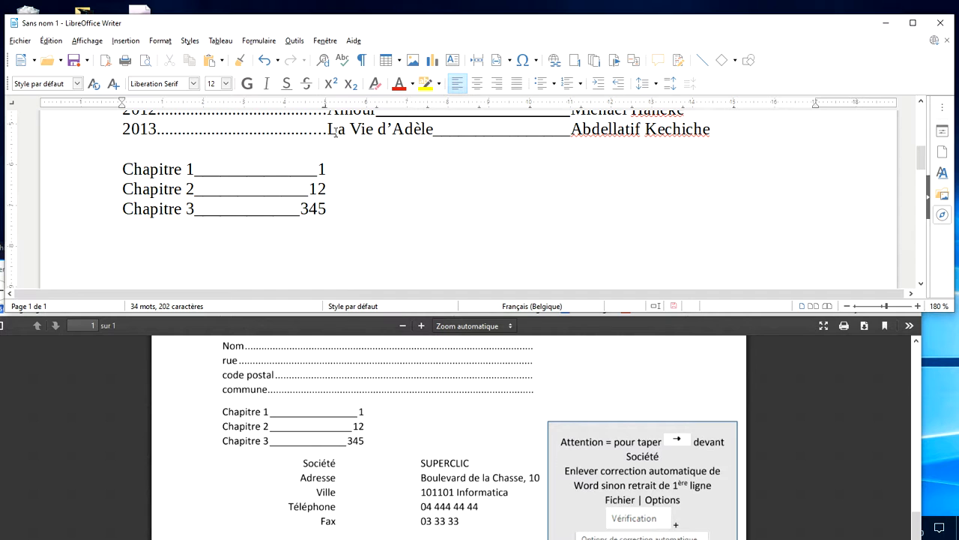
left_click_drag(325, 103, 335, 131)
scroll(442, 385, "down", 1)
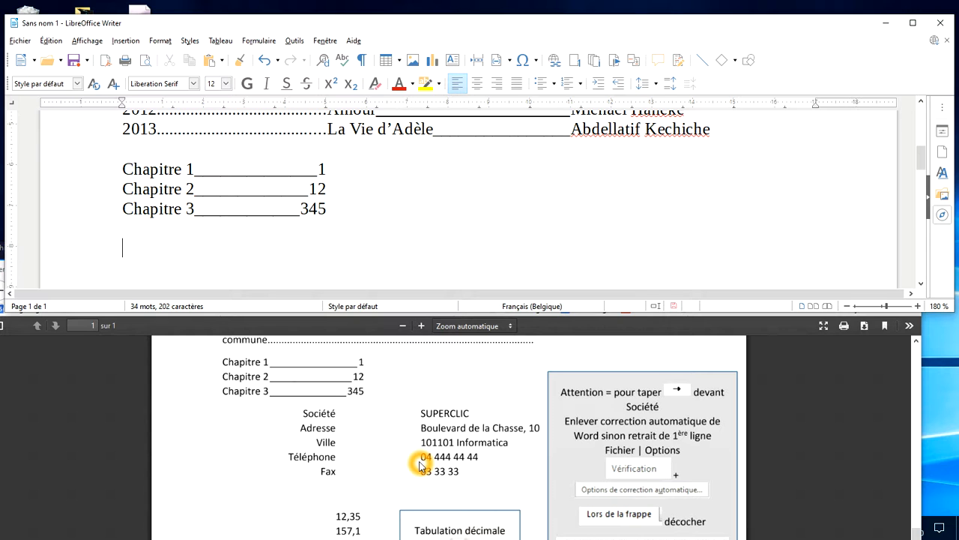
Show the formatting marks and enter "Société" preceded by a tab in the new paragraph.
key("Tab")
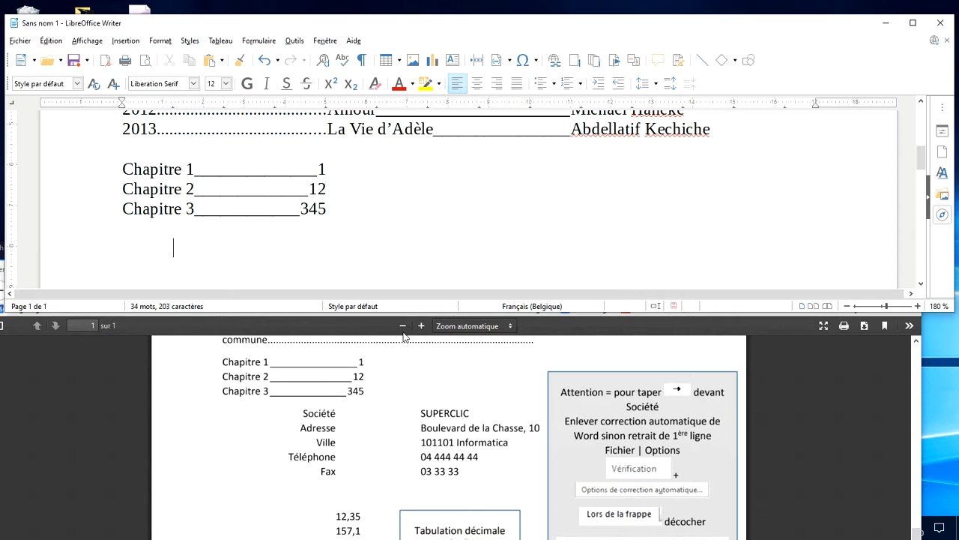
left_click(365, 62)
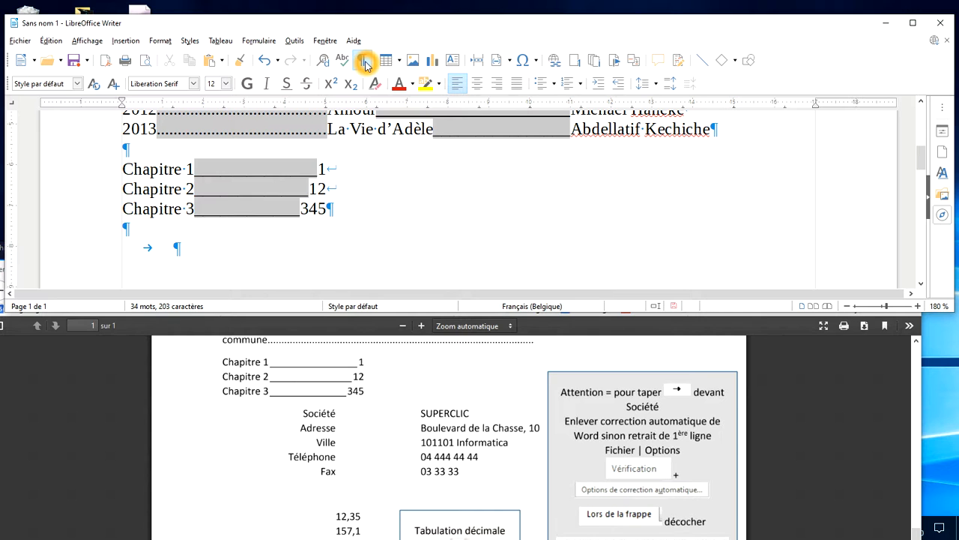
type("Société")
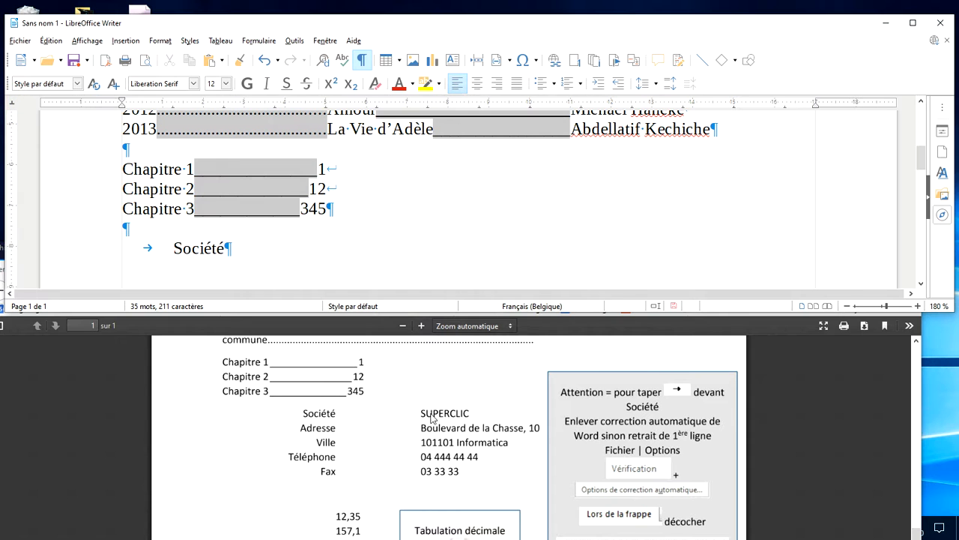
Add left tab stops at 3 cm and 6 cm for the Société line, with a tab after "Société".
left_click(14, 104)
left_click(12, 103)
left_click(368, 103)
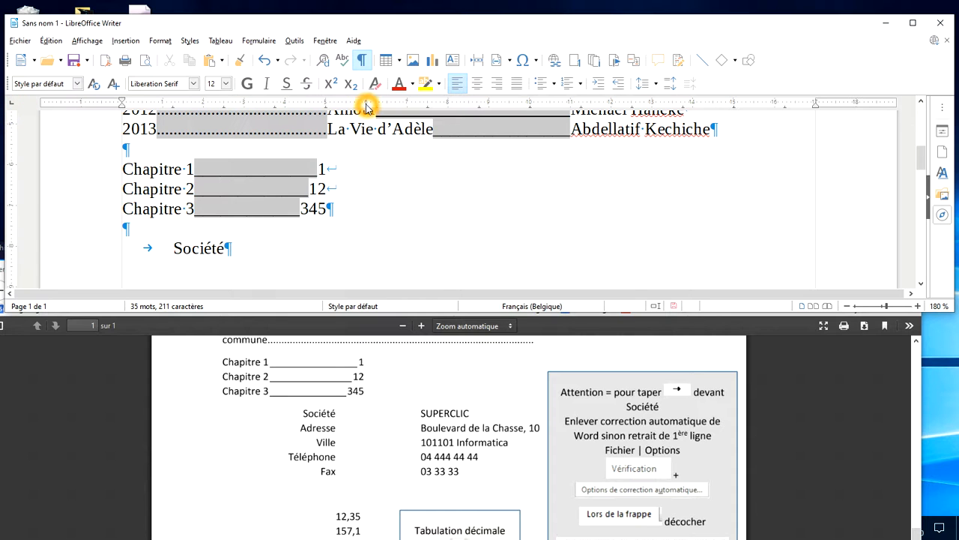
key("Tab")
left_click(367, 105)
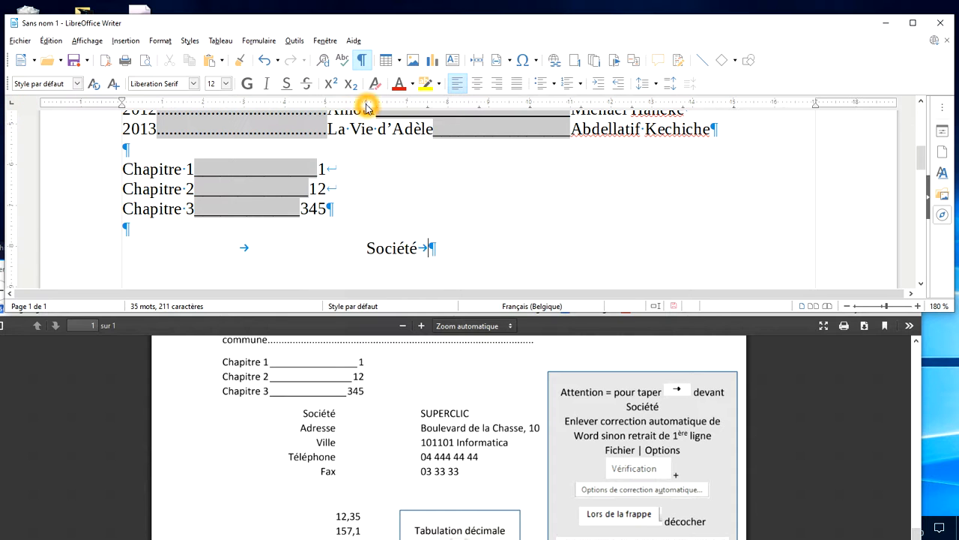
left_click(336, 248)
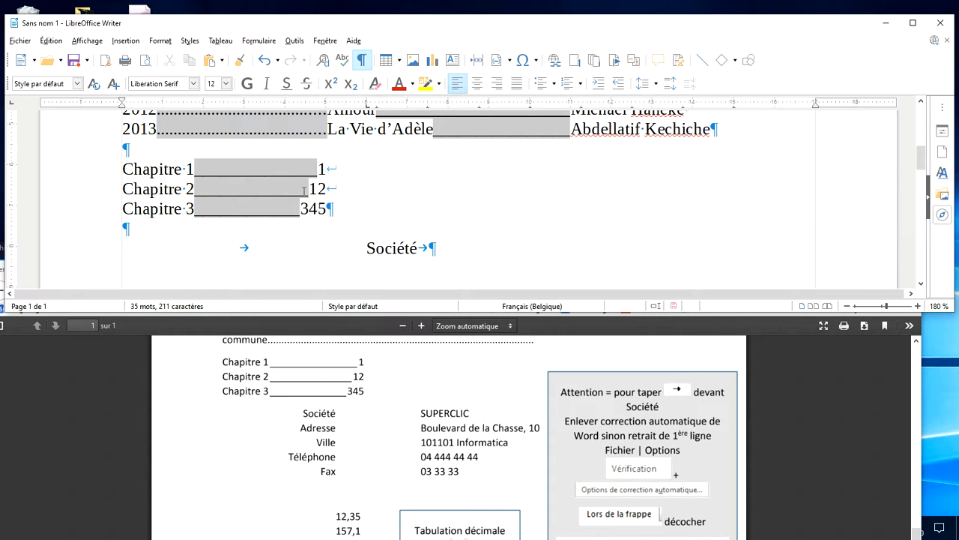
left_click(245, 106)
left_click(244, 105)
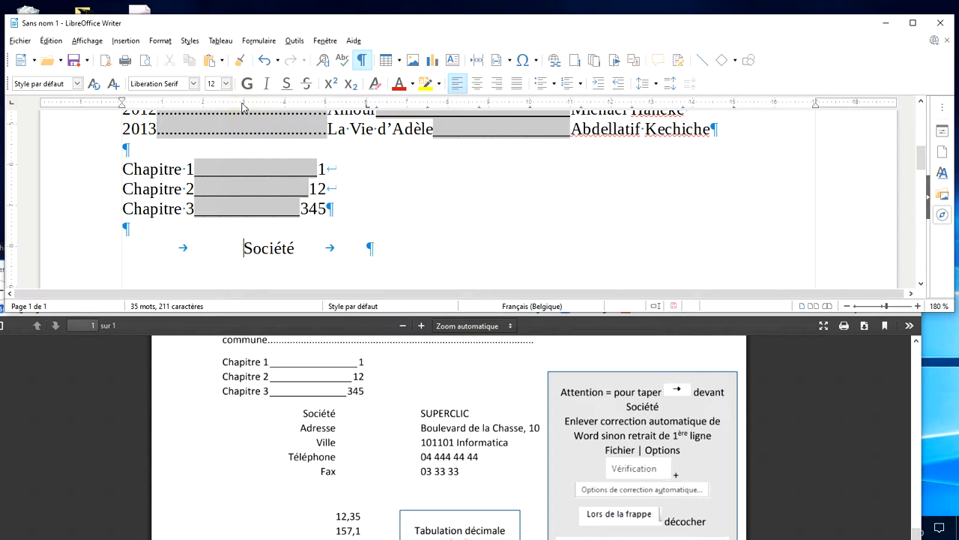
Enter "SUPERCLIC" at the end of the Société line, in the 6 cm column.
left_click(290, 386)
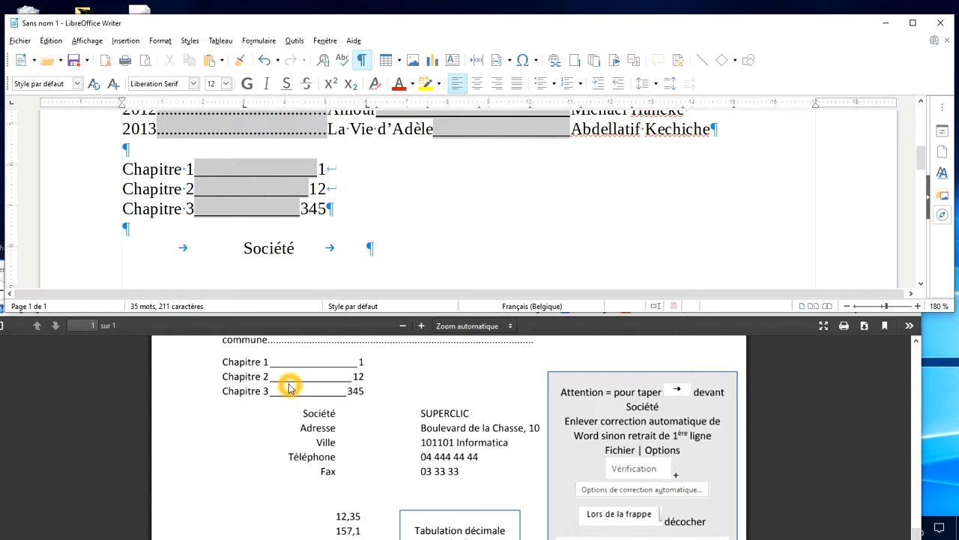
left_click(425, 248)
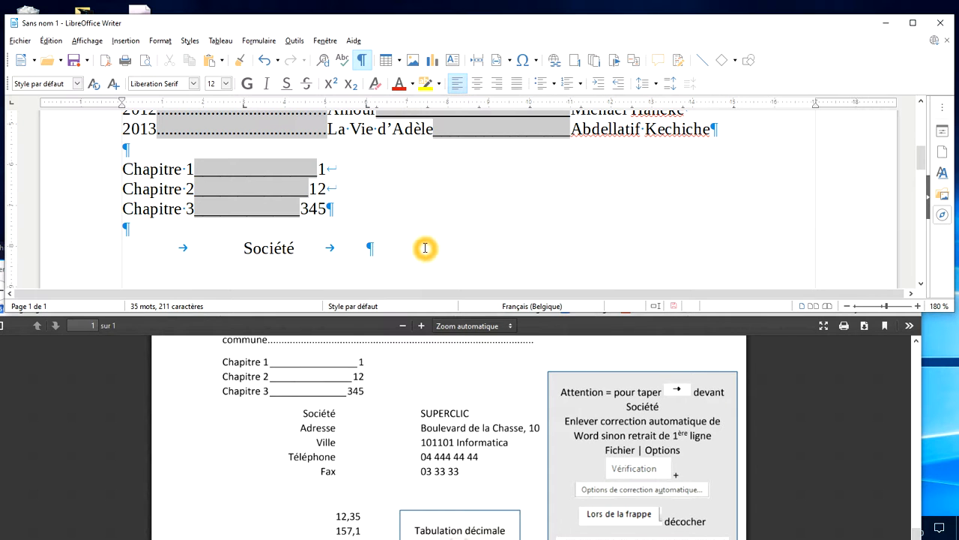
type("SUPERCLIC")
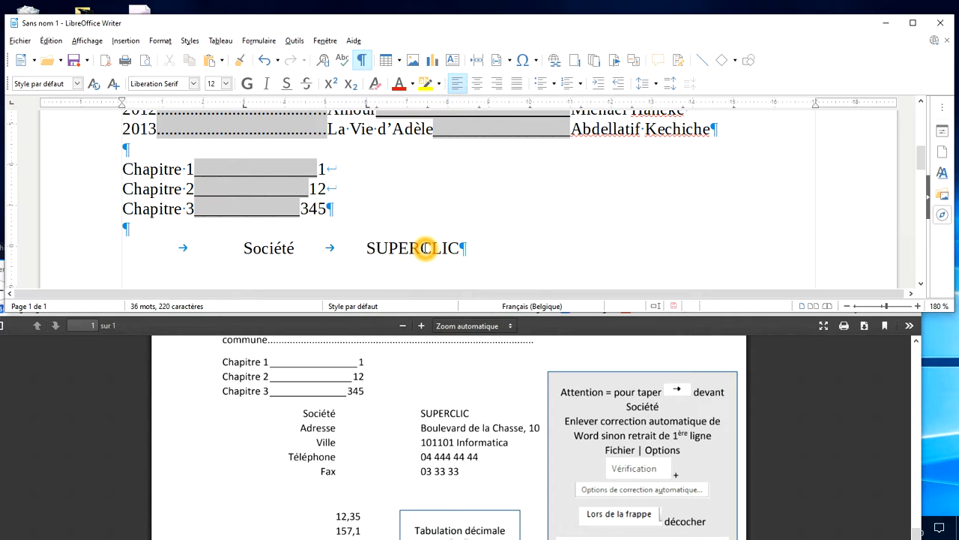
Add an "Adresse" line within the same paragraph, with the company's street address in the 6 cm column.
key("shift+Return")
key("Tab")
type("Adresse")
key("Tab")
type("Bou")
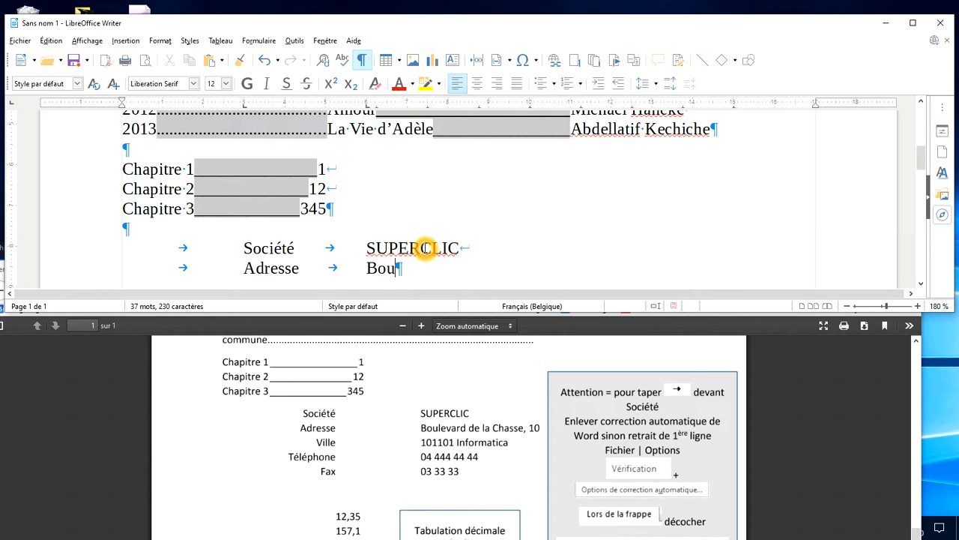
type("levard de la ")
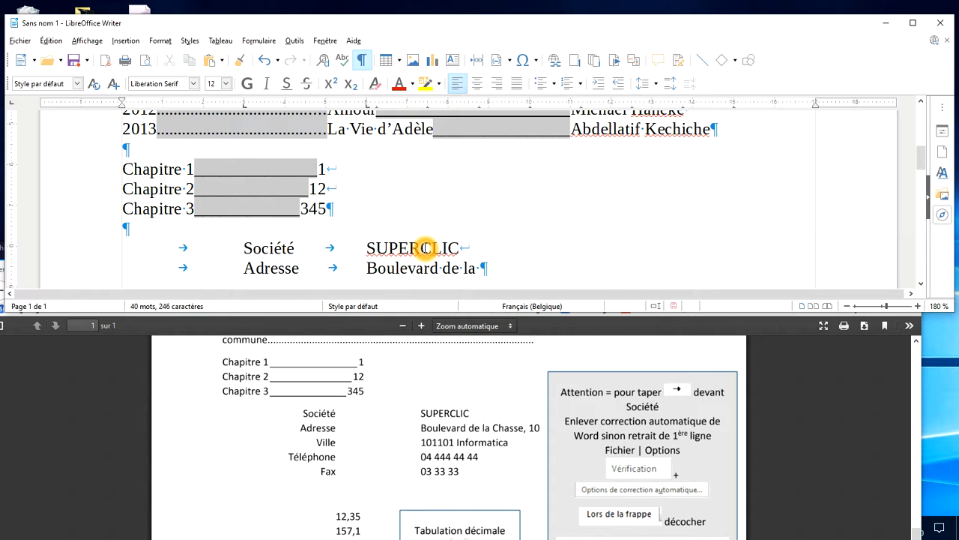
type("Chasse 10")
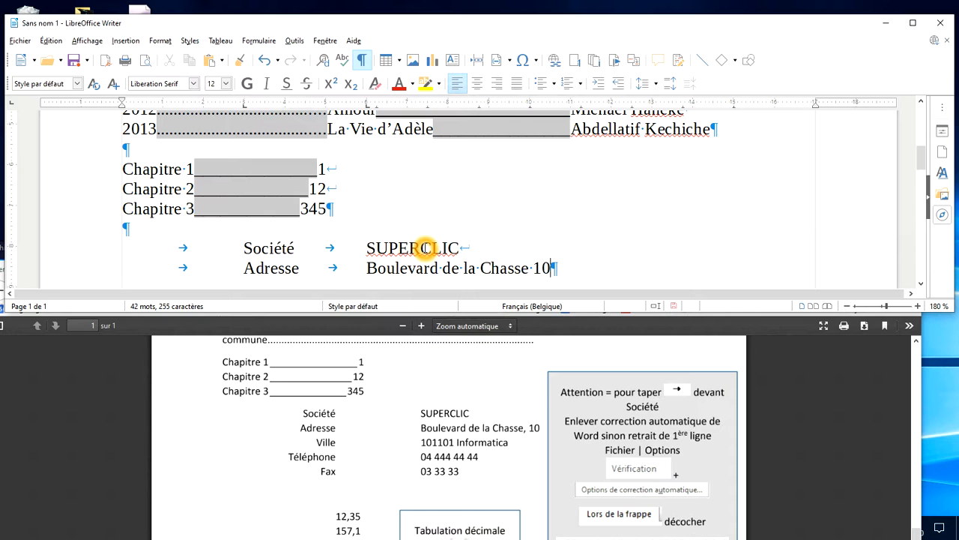
Add a line with only the fax number in the 6 cm column, followed by two new paragraphs.
key("shift+Return")
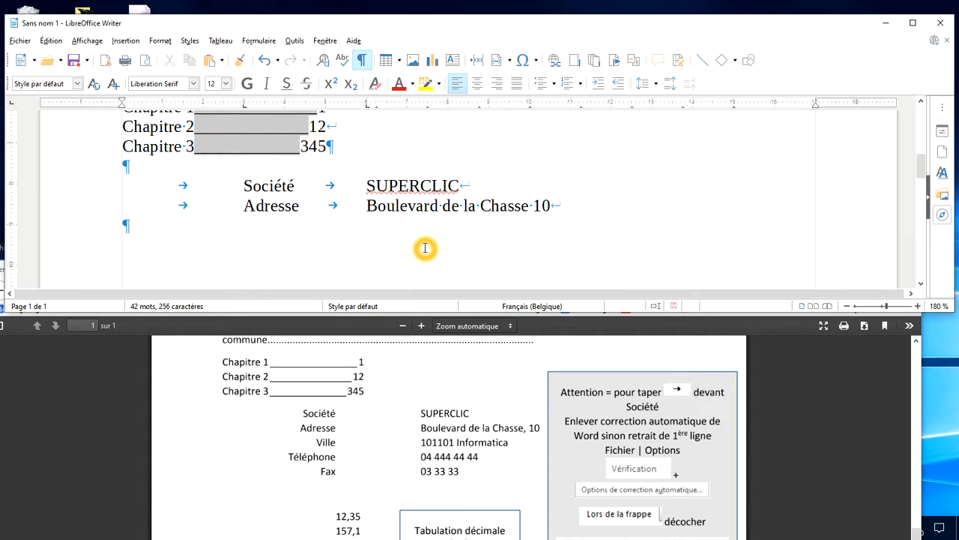
key("Tab")
key("Tab")
type("03 33 33")
key("Return")
key("Return")
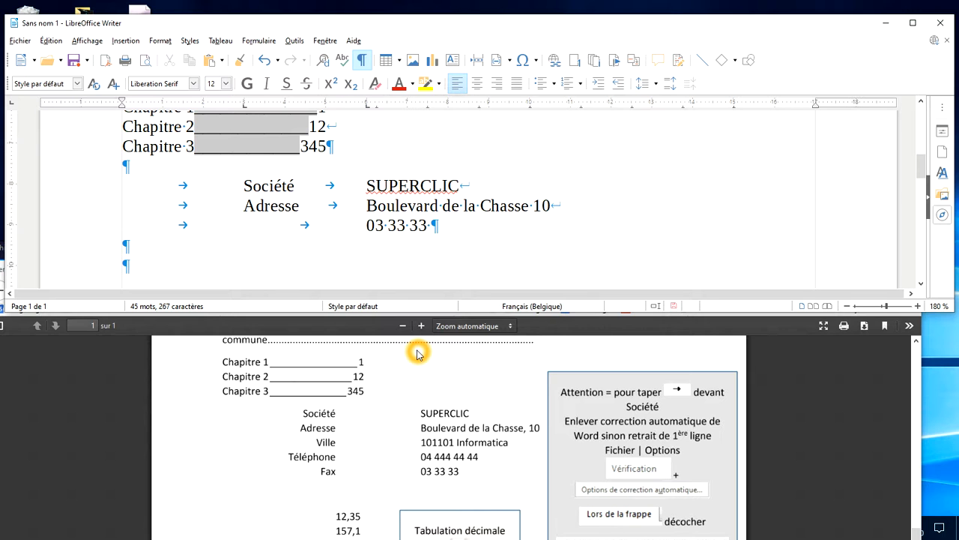
Choose the decimal tab type for the number exercise from the reference sheet.
left_click(423, 435)
left_click(362, 517)
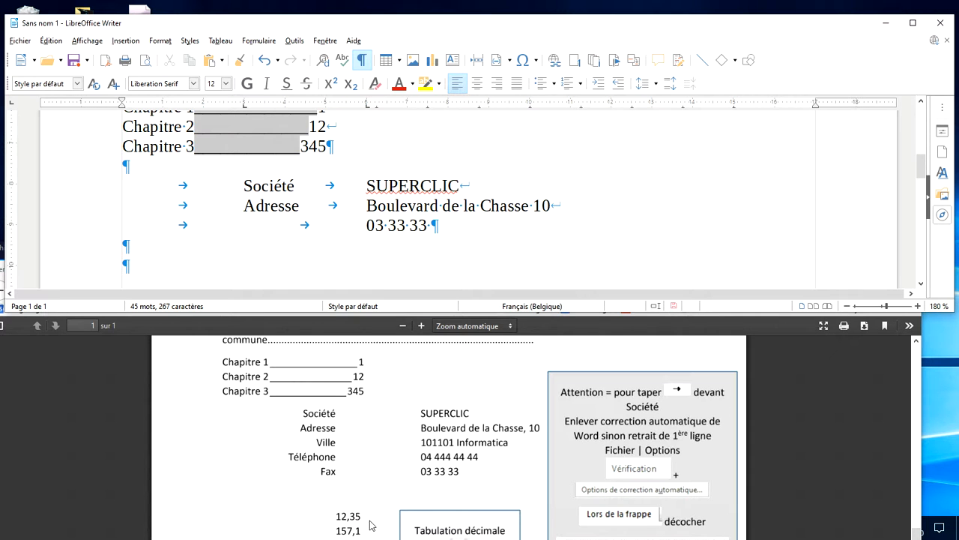
left_click(349, 385)
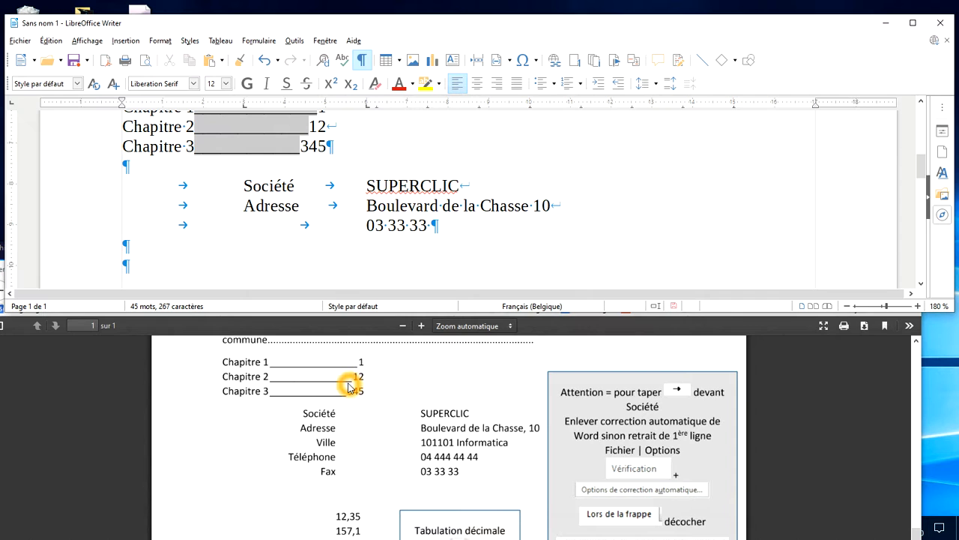
left_click(22, 100)
left_click(15, 110)
left_click(12, 110)
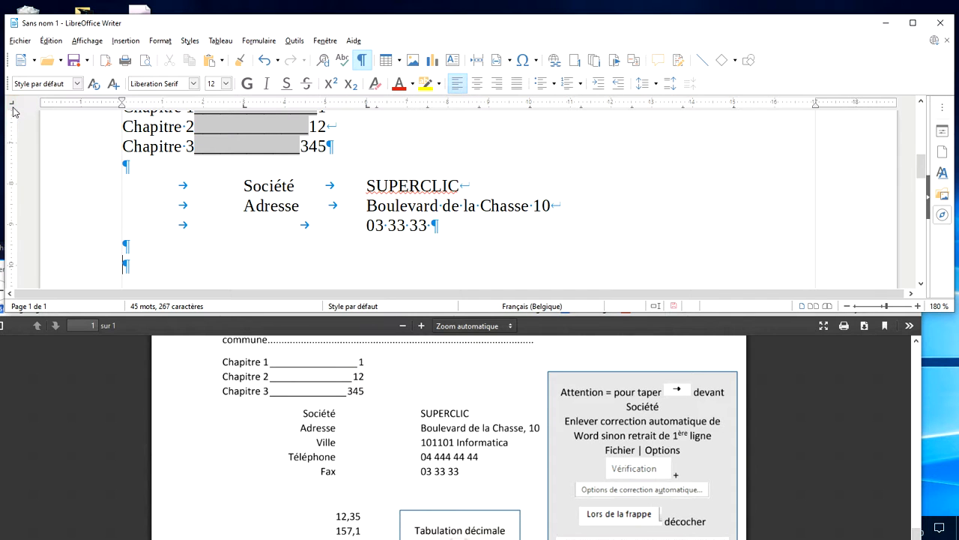
left_click(13, 110)
left_click(13, 111)
left_click(13, 102)
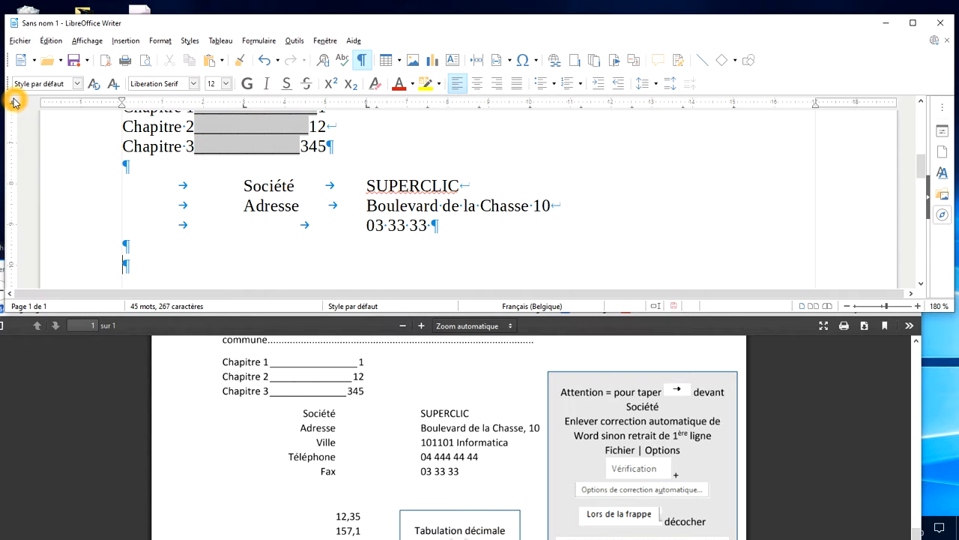
left_click(13, 101)
left_click(14, 110)
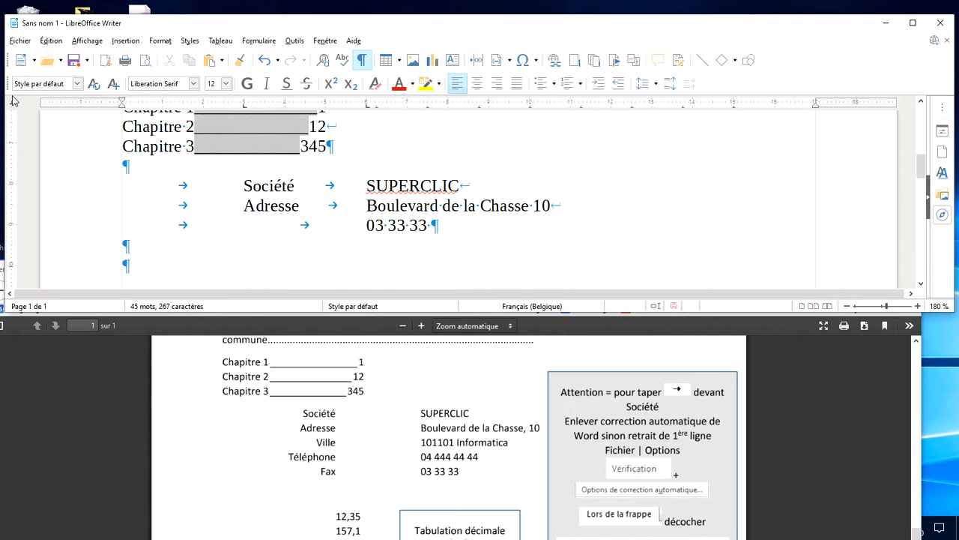
left_click(12, 107)
left_click(20, 109)
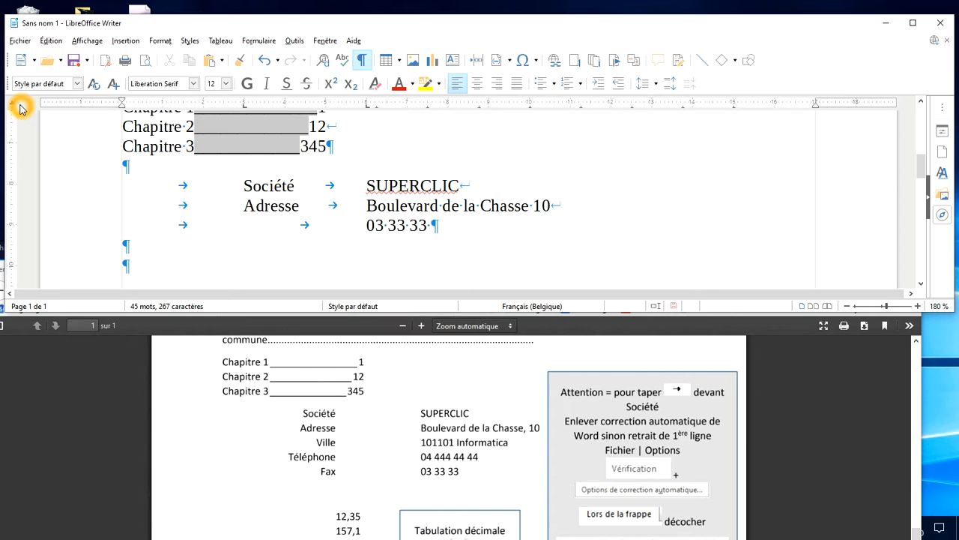
left_click(12, 107)
left_click(10, 106)
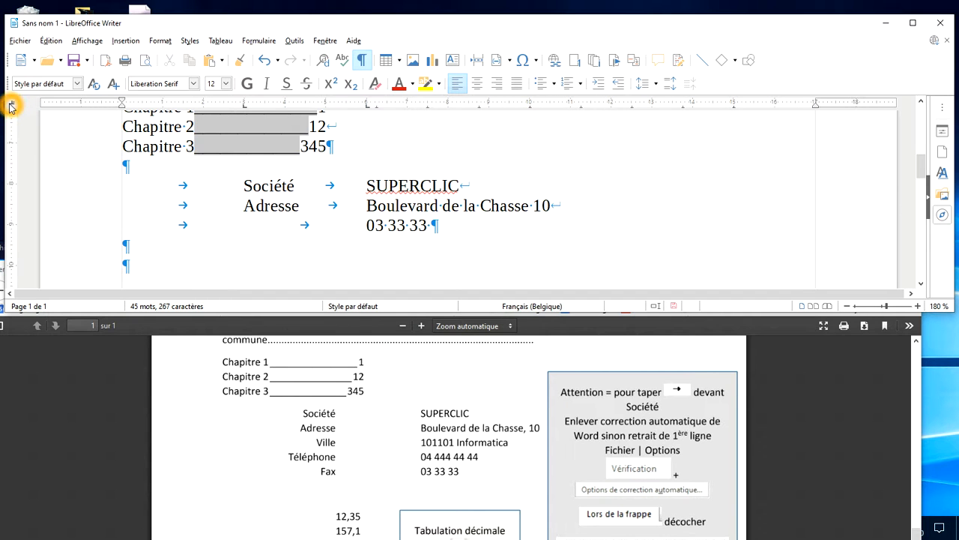
Remove the inherited 3 cm and 6 cm tab stops from the last empty paragraph.
left_click(244, 107)
left_click_drag(245, 107, 247, 138)
left_click(374, 108)
left_click_drag(368, 107, 367, 136)
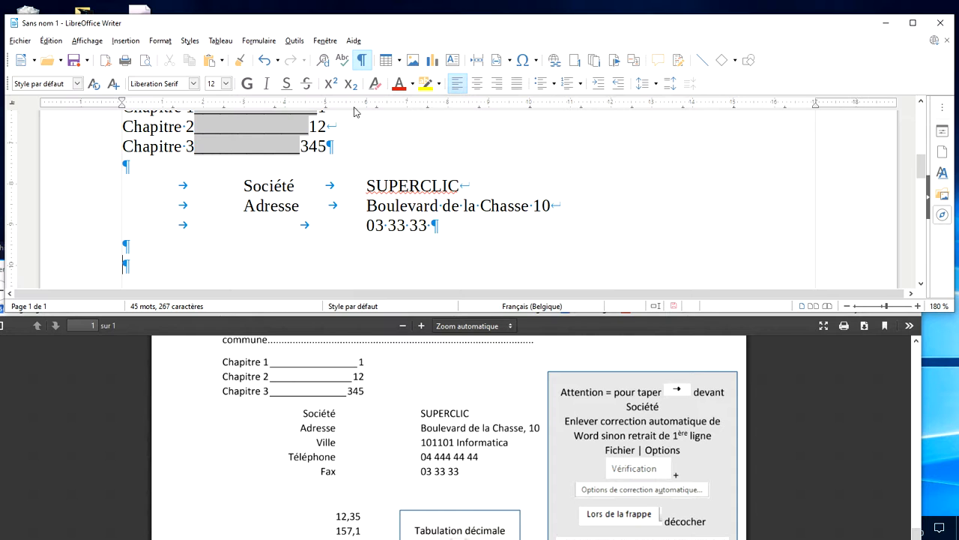
Place a decimal tab stop at about 5.8 cm in the last paragraph and enter 12,35 aligned to it.
left_click(356, 218)
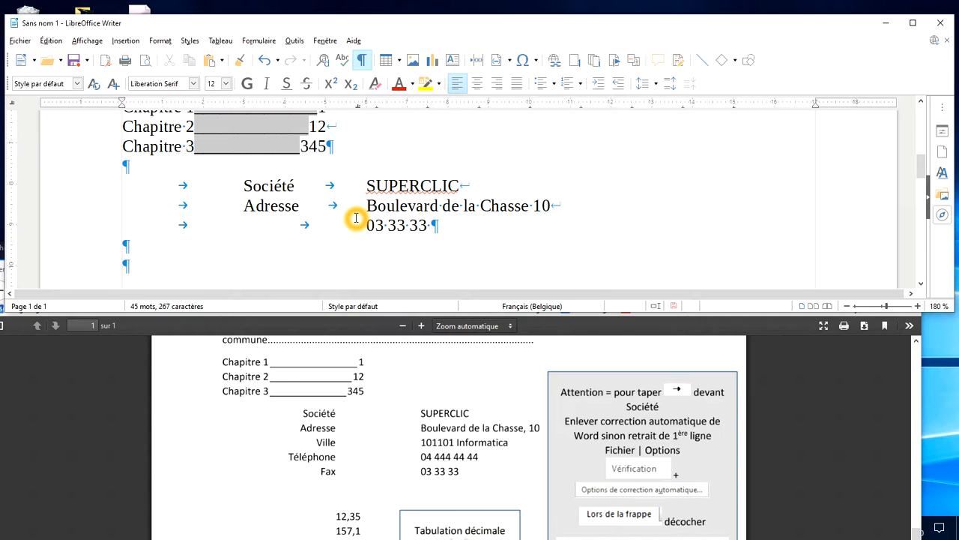
key("Tab")
type("12,35")
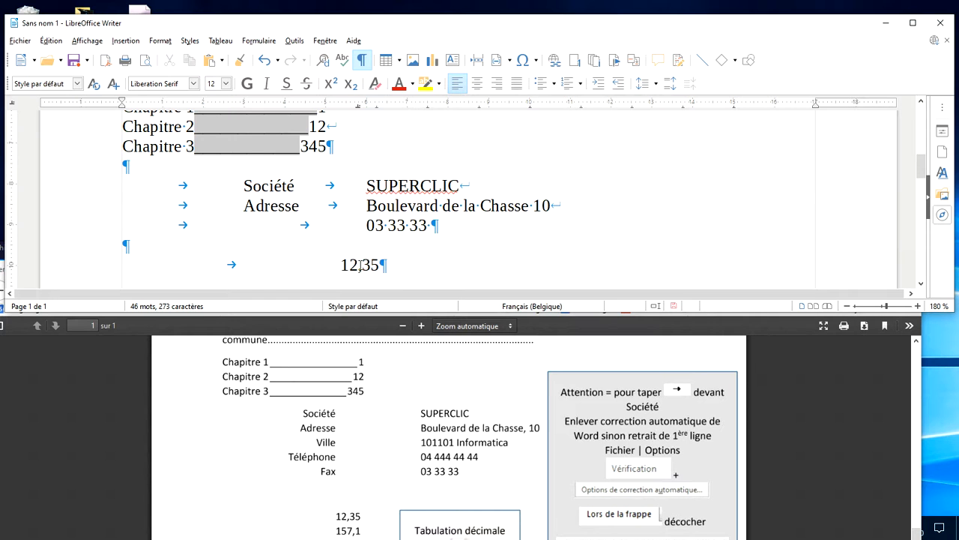
left_click(359, 108)
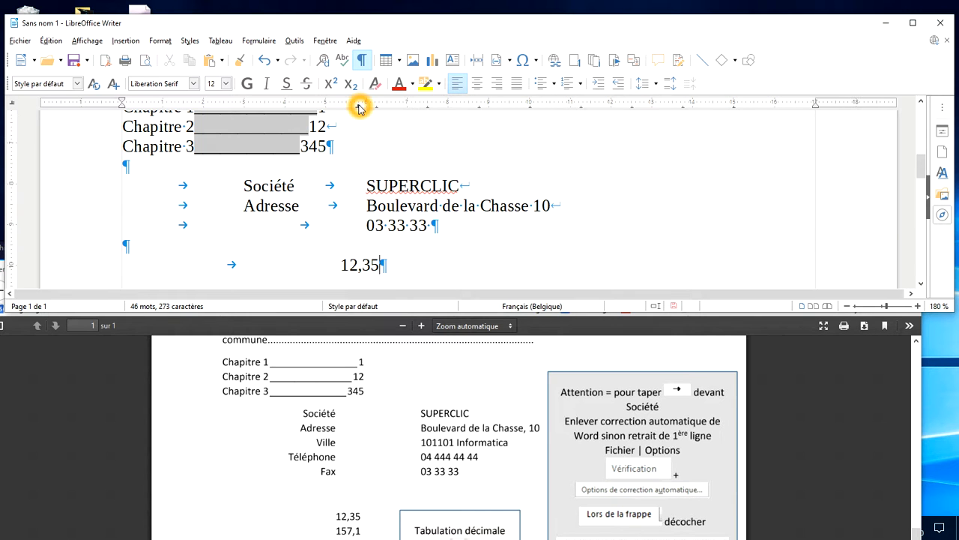
Add two lines within the same paragraph with 157,1 and 25,500 aligned to the decimal tab stop.
key("shift+Return")
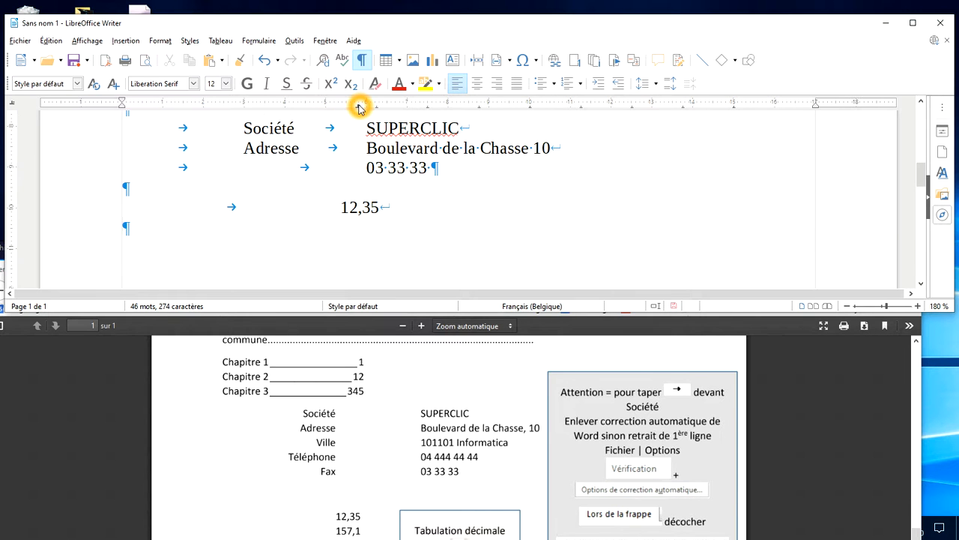
key("Tab")
type("157,1")
key("shift+Return")
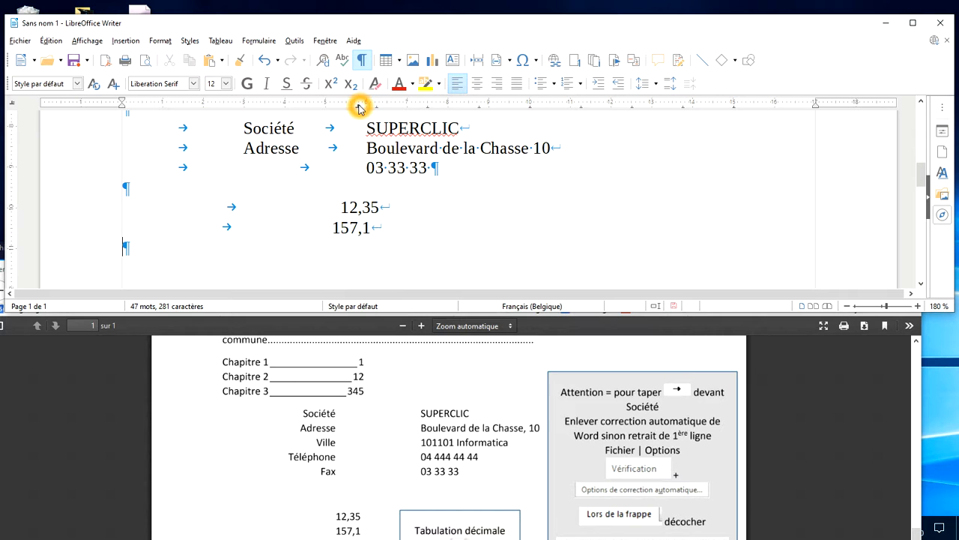
key("Tab")
type("25,500")
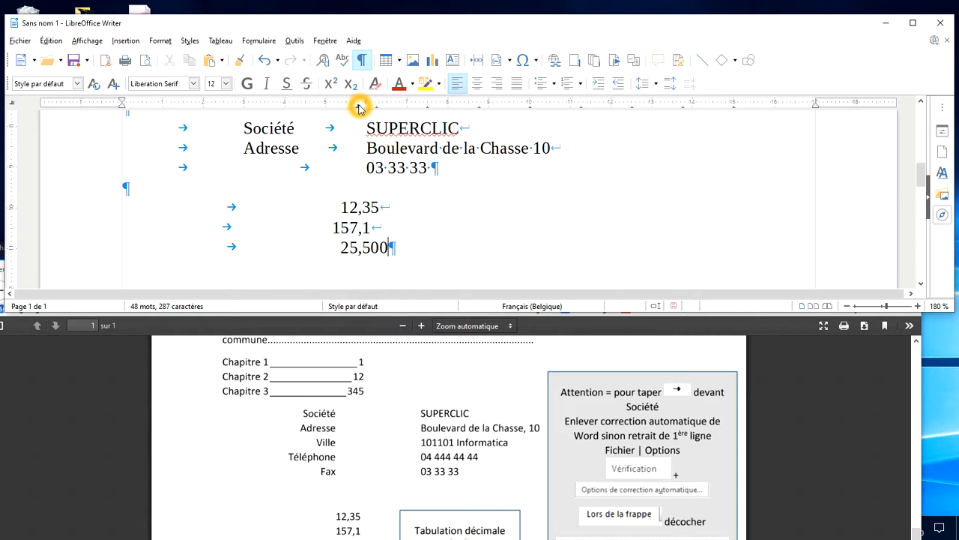
Try removing the decimal tab stop from the three number lines and undo the removal.
left_click(471, 169)
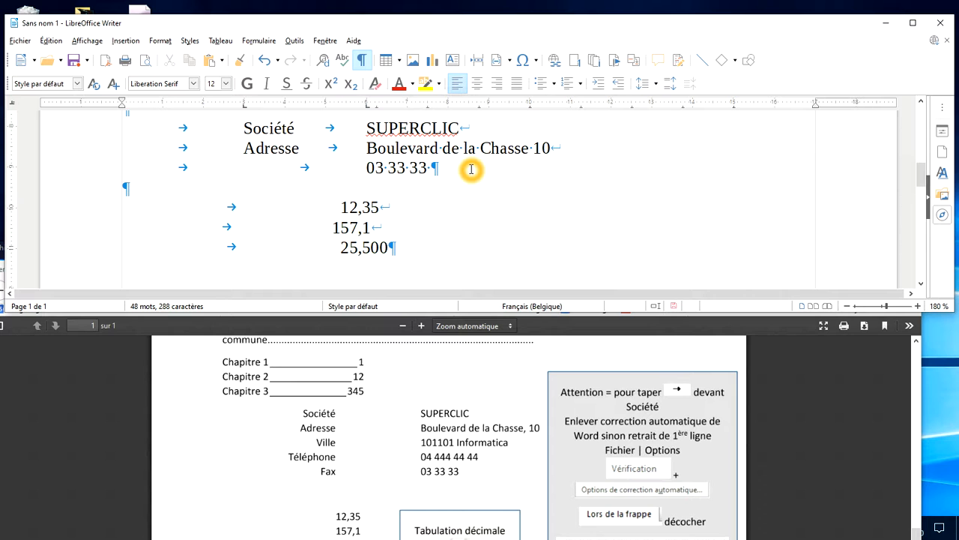
left_click(367, 227)
left_click(360, 103)
left_click(359, 108)
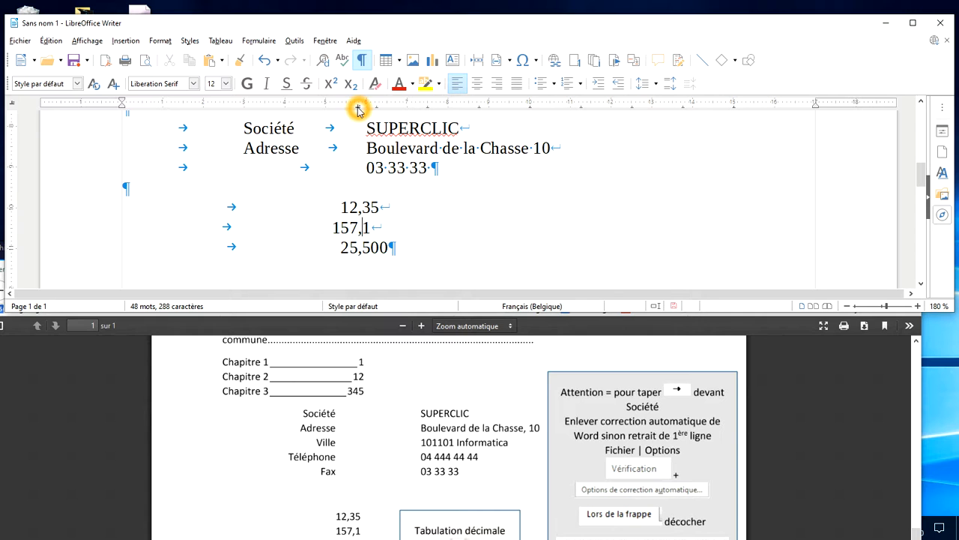
left_click(358, 108)
left_click_drag(358, 109, 356, 157)
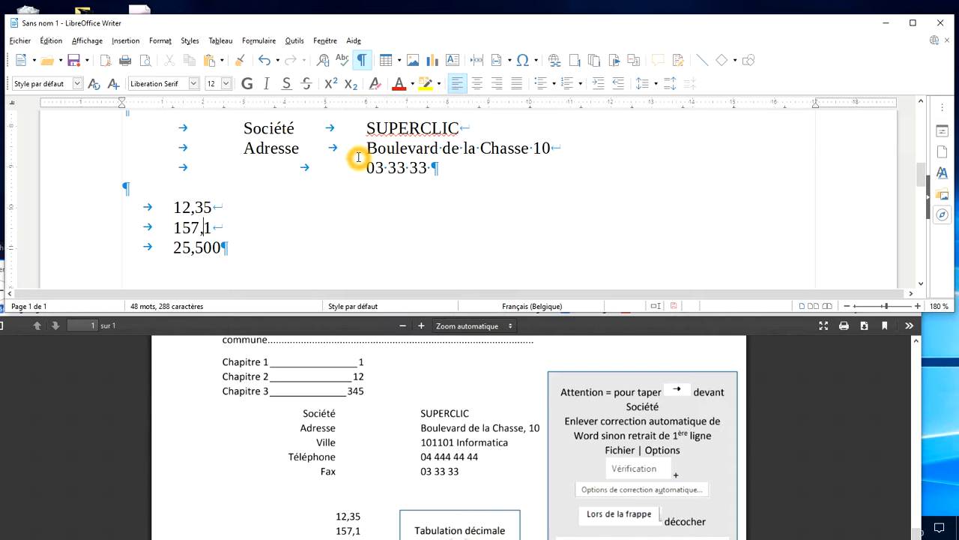
left_click(345, 192)
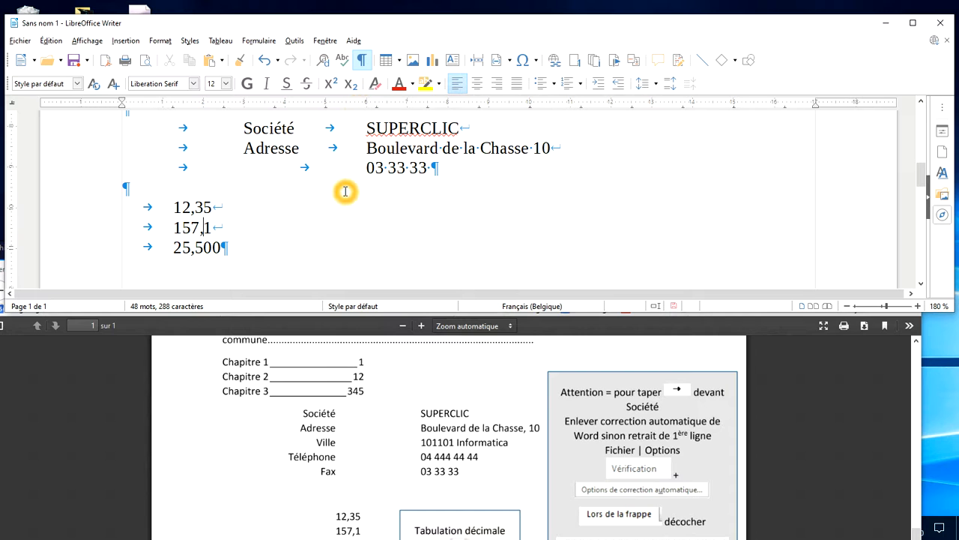
key("ctrl+z")
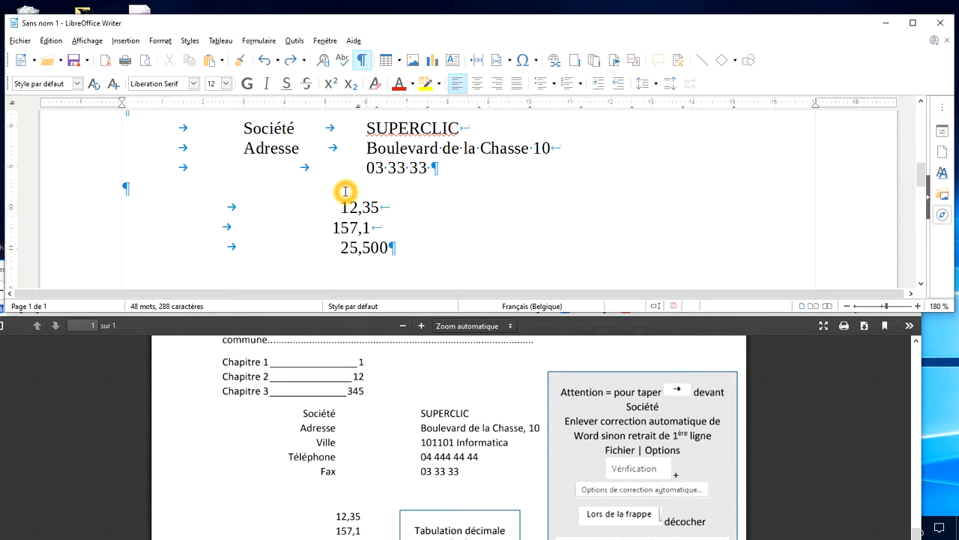